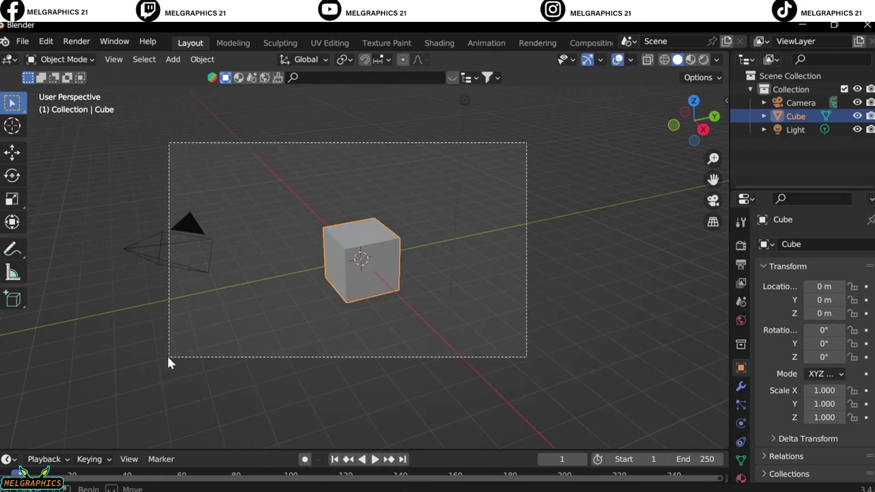
- Clear the default scene and add a UV sphere stretched to Z scale 1.21
{"action": "key", "text": "Delete"}
{"action": "key", "text": "KP_1"}
{"action": "key", "text": "shift+a"}
{"action": "left_click", "coordinate": [472, 261]}
{"action": "scroll", "coordinate": [478, 272], "scroll_direction": "up", "scroll_amount": 5}
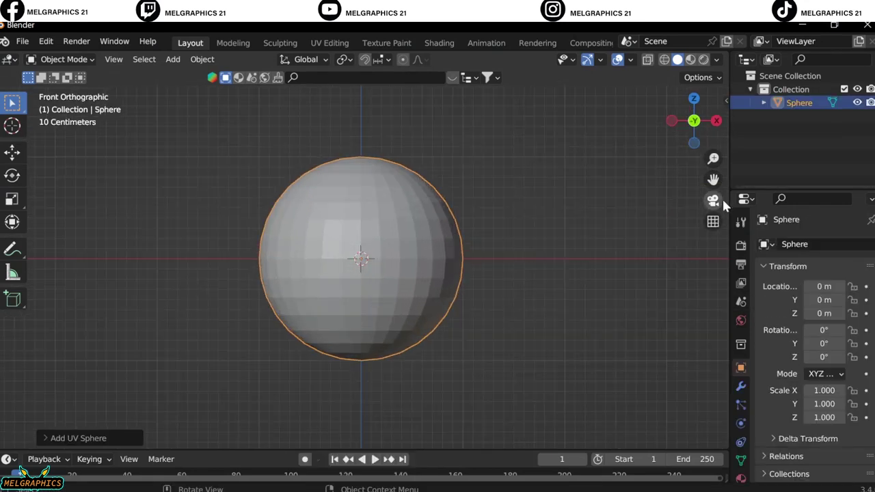
{"action": "key", "text": "n"}
{"action": "left_click_drag", "start_coordinate": [635, 282], "coordinate": [656, 281]}
- In Sculpt Mode, voxel-remesh the sphere at 0.0665 m and set a 137 px Grab brush
{"action": "left_click", "coordinate": [63, 59]}
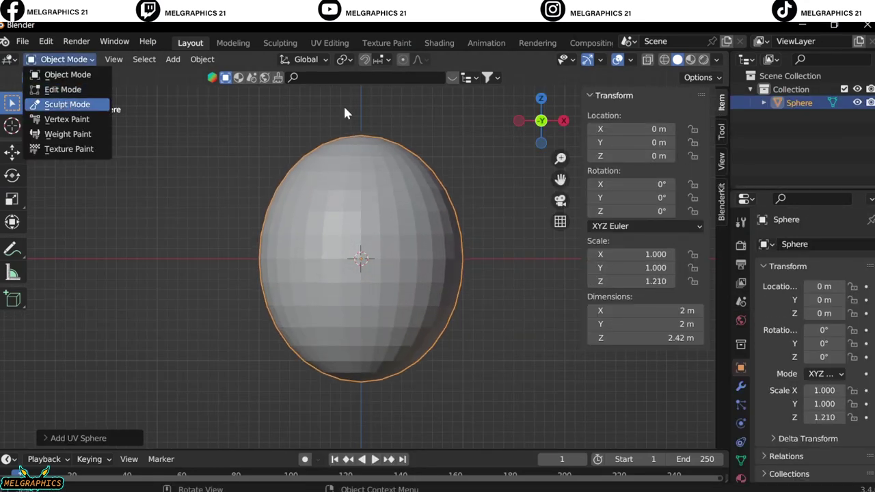
{"action": "left_click", "coordinate": [71, 100]}
{"action": "key", "text": "g"}
{"action": "key", "text": "f"}
{"action": "key", "text": "r"}
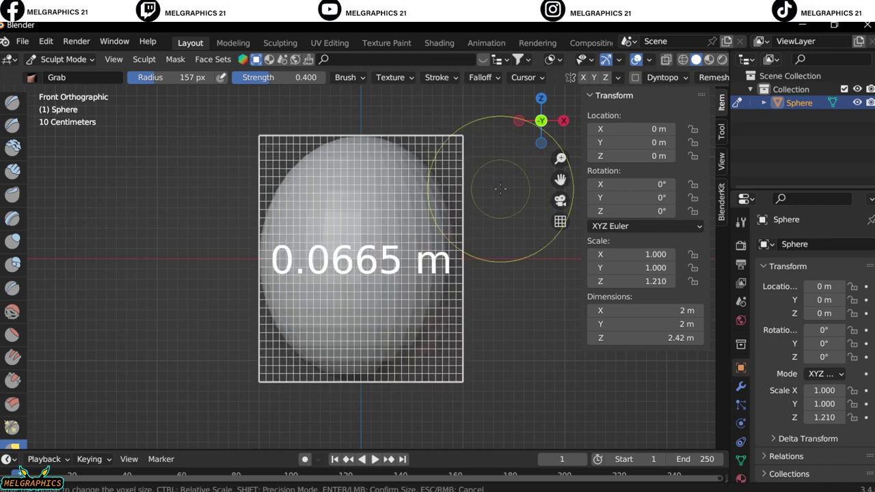
{"action": "key", "text": "ctrl+r"}
{"action": "scroll", "coordinate": [479, 150], "scroll_direction": "up", "scroll_amount": 2}
{"action": "scroll", "coordinate": [441, 252], "scroll_direction": "up", "scroll_amount": 1}
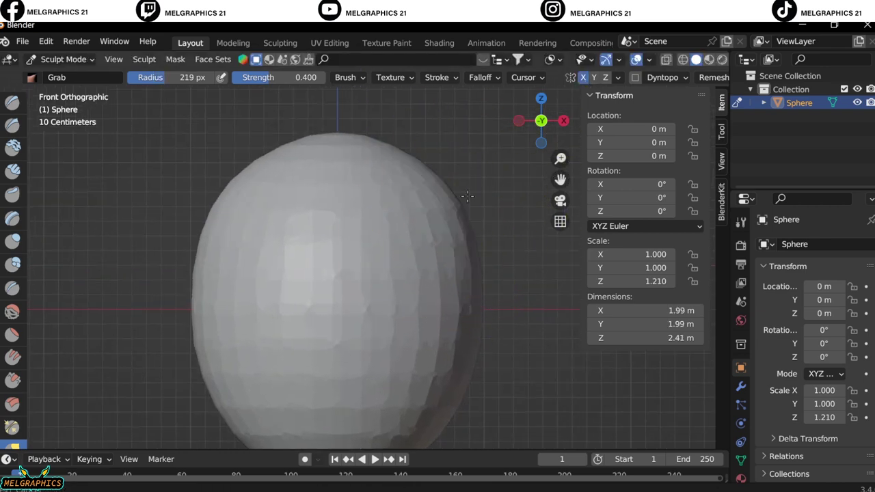
{"action": "scroll", "coordinate": [457, 294], "scroll_direction": "down", "scroll_amount": 3}
{"action": "key", "text": "f"}
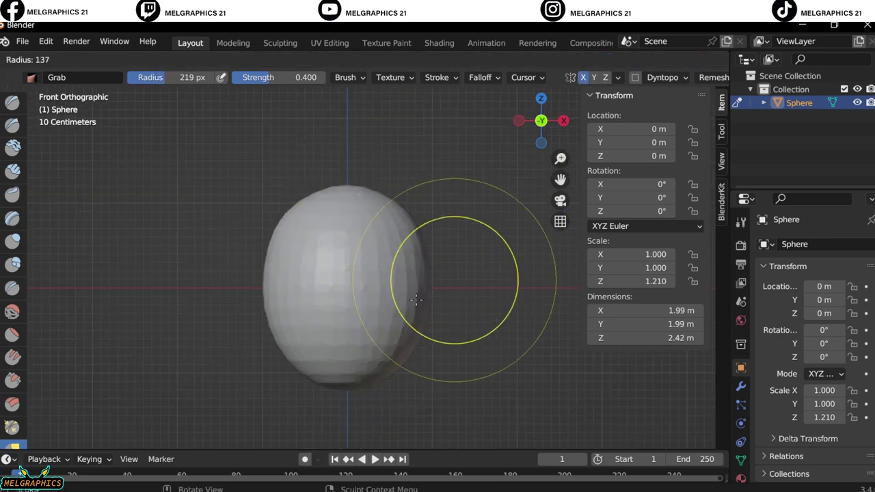
{"action": "left_click", "coordinate": [415, 289]}
- Grab-sculpt the sphere's profile into an egg-shaped head
{"action": "middle_click_drag", "start_coordinate": [335, 396], "coordinate": [333, 279]}
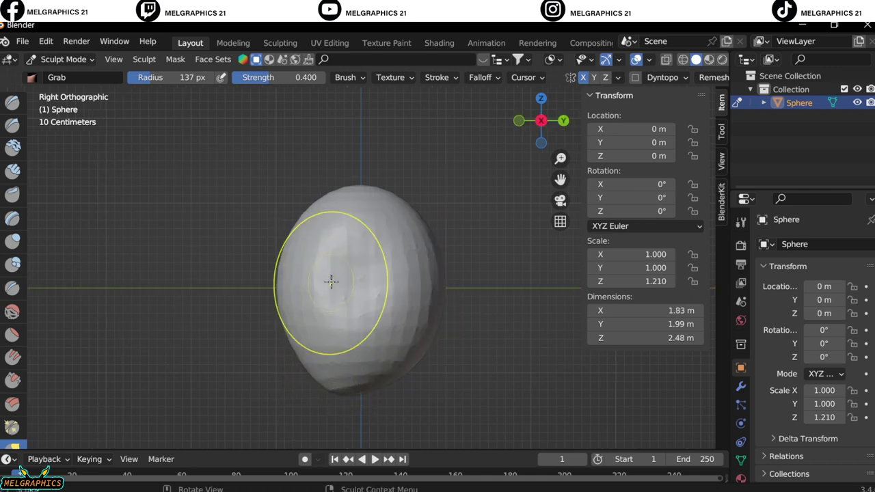
{"action": "left_click_drag", "start_coordinate": [332, 280], "coordinate": [329, 253]}
{"action": "middle_click_drag", "start_coordinate": [328, 254], "coordinate": [502, 326]}
{"action": "key", "text": "KP_1"}
{"action": "scroll", "coordinate": [347, 329], "scroll_direction": "up", "scroll_amount": 2}
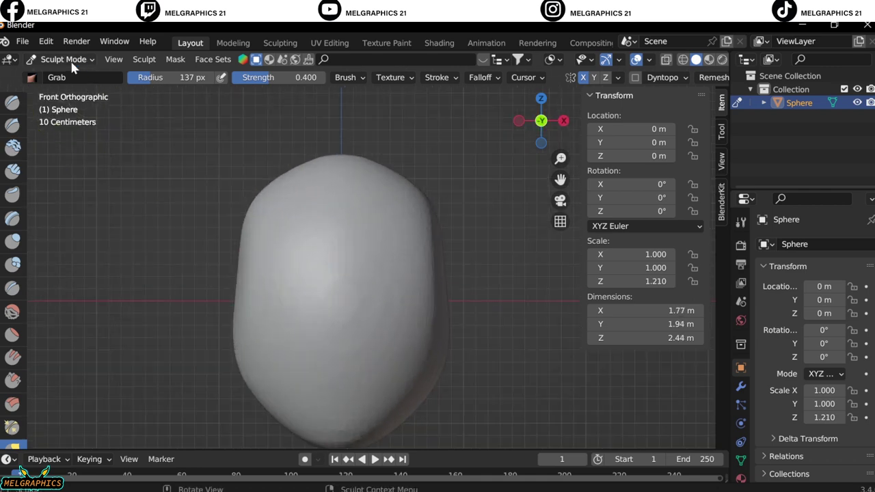
{"action": "scroll", "coordinate": [397, 250], "scroll_direction": "up", "scroll_amount": 3}
- Carve two symmetrical eye sockets with a 71 px brush and Draw Sharp
{"action": "left_click_drag", "start_coordinate": [270, 232], "coordinate": [273, 315]}
{"action": "left_click_drag", "start_coordinate": [382, 225], "coordinate": [386, 314]}
{"action": "left_click_drag", "start_coordinate": [226, 239], "coordinate": [273, 322]}
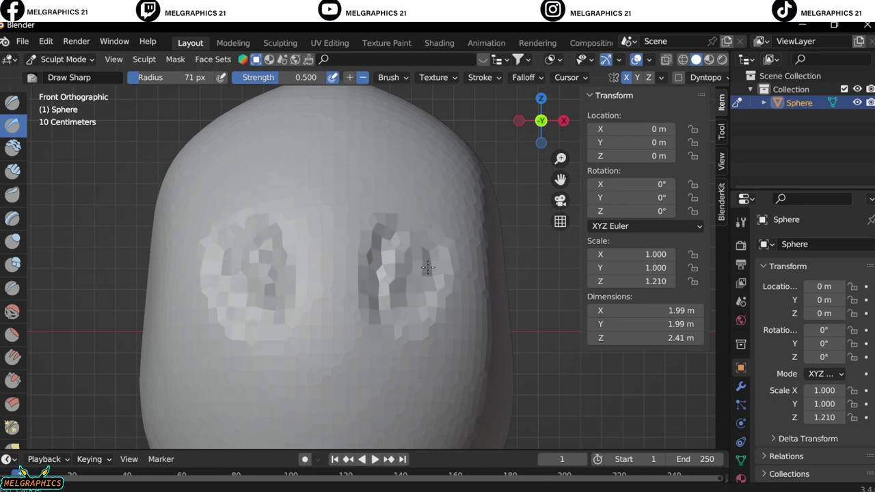
{"action": "left_click_drag", "start_coordinate": [410, 240], "coordinate": [387, 269]}
{"action": "left_click", "coordinate": [12, 126]}
{"action": "middle_click_drag", "start_coordinate": [356, 246], "coordinate": [420, 241]}
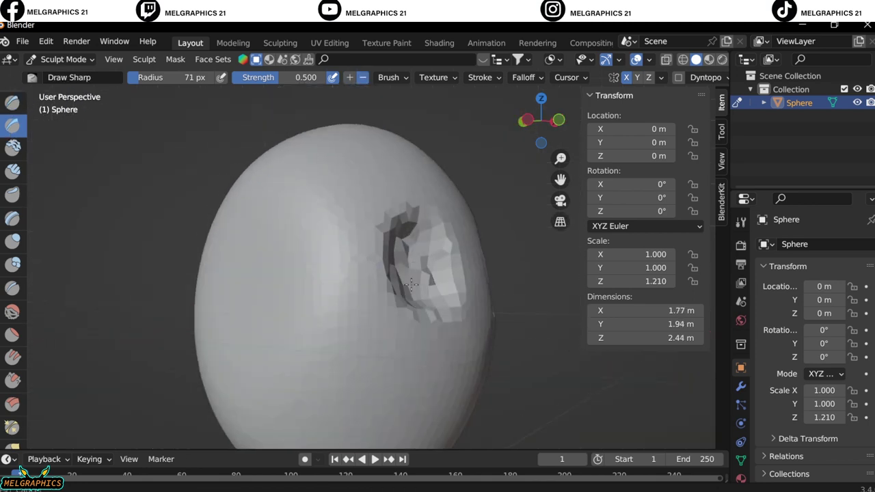
{"action": "key", "text": "KP_1"}
{"action": "mouse_move", "coordinate": [404, 328]}
{"action": "left_mouse_down"}
{"action": "mouse_move", "coordinate": [443, 243]}
{"action": "mouse_move", "coordinate": [410, 322]}
{"action": "mouse_move", "coordinate": [446, 290]}
{"action": "left_mouse_up"}
{"action": "left_click", "coordinate": [63, 59]}
- Return to Object Mode and give the head Shade Auto Smooth
{"action": "left_click", "coordinate": [65, 75]}
{"action": "scroll", "coordinate": [331, 250], "scroll_direction": "down", "scroll_amount": 3}
{"action": "right_click", "coordinate": [331, 249]}
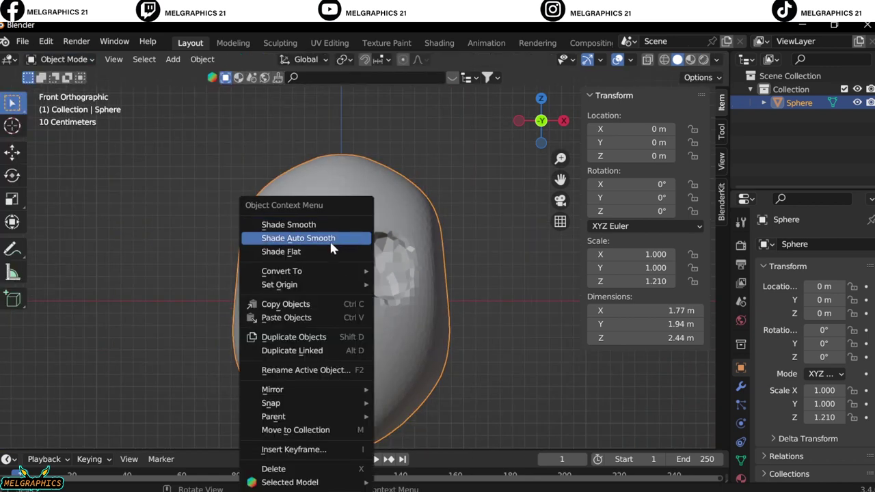
{"action": "left_click", "coordinate": [331, 244]}
{"action": "mouse_move", "coordinate": [426, 273]}
{"action": "middle_mouse_down"}
{"action": "mouse_move", "coordinate": [307, 309]}
{"action": "mouse_move", "coordinate": [381, 243]}
{"action": "middle_mouse_up"}
- Add a small, flattened UV sphere and move it down below the eyes as a nose
{"action": "key", "text": "shift+a"}
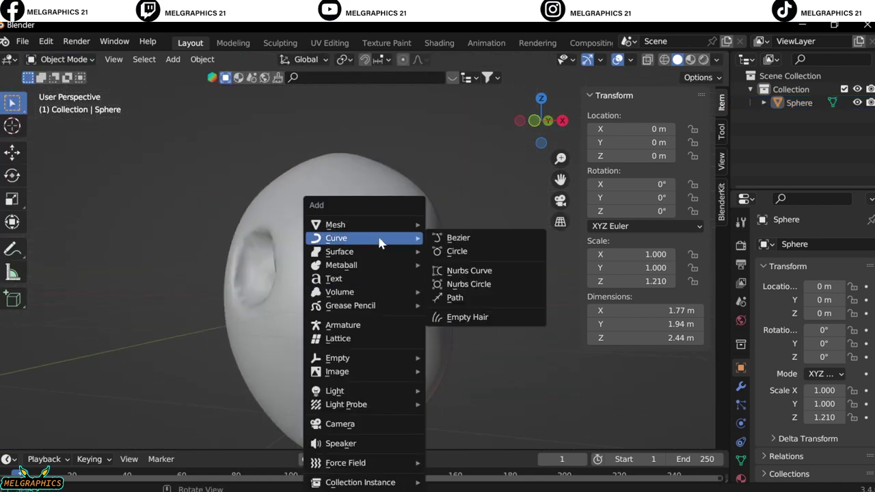
{"action": "left_click", "coordinate": [465, 266]}
{"action": "key", "text": "KP_1"}
{"action": "key", "text": "s"}
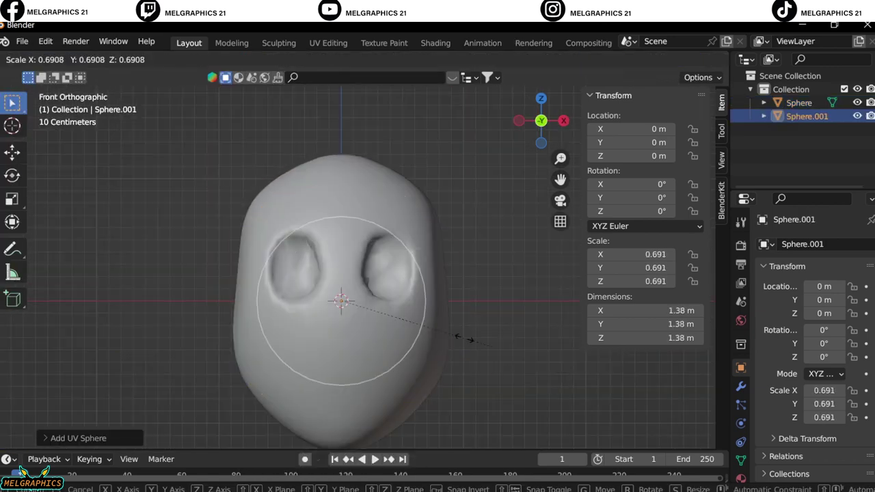
{"action": "left_click", "coordinate": [370, 290]}
{"action": "key", "text": "g"}
{"action": "key", "text": "z"}
{"action": "left_click", "coordinate": [370, 322]}
{"action": "scroll", "coordinate": [362, 274], "scroll_direction": "up", "scroll_amount": 3}
{"action": "middle_click_drag", "start_coordinate": [363, 273], "coordinate": [363, 236], "text": "shift"}
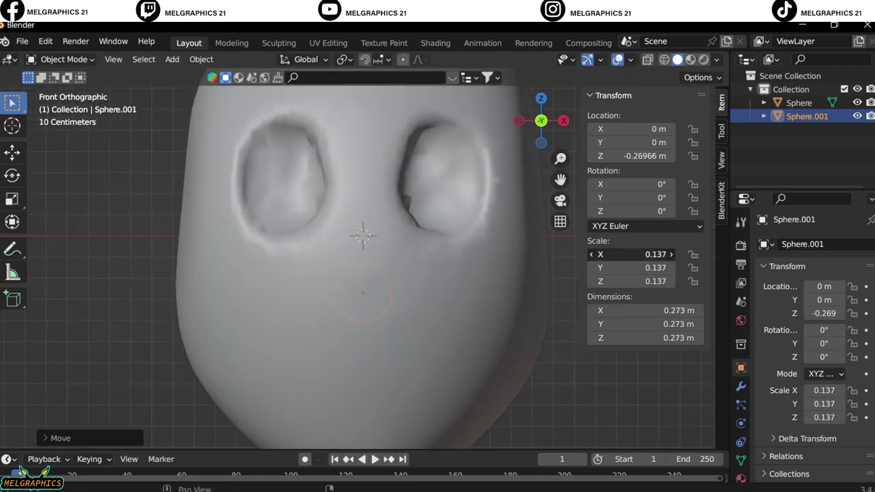
{"action": "left_click", "coordinate": [537, 389]}
- From the side view, move the nose along Y onto the face surface
{"action": "key", "text": "KP_3"}
{"action": "key", "text": "g"}
{"action": "key", "text": "y"}
{"action": "left_click", "coordinate": [350, 387]}
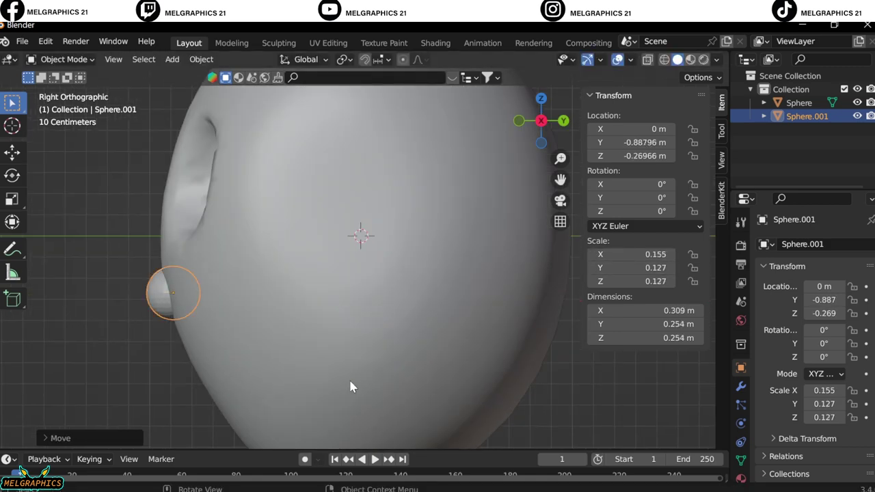
{"action": "key", "text": "KP_1"}
- Add a third UV sphere to the scene
{"action": "scroll", "coordinate": [469, 299], "scroll_direction": "down", "scroll_amount": 2}
{"action": "key", "text": "shift+a"}
{"action": "left_click", "coordinate": [556, 268]}
- Shrink the third sphere and move it along X beside the head
{"action": "key", "text": "s"}
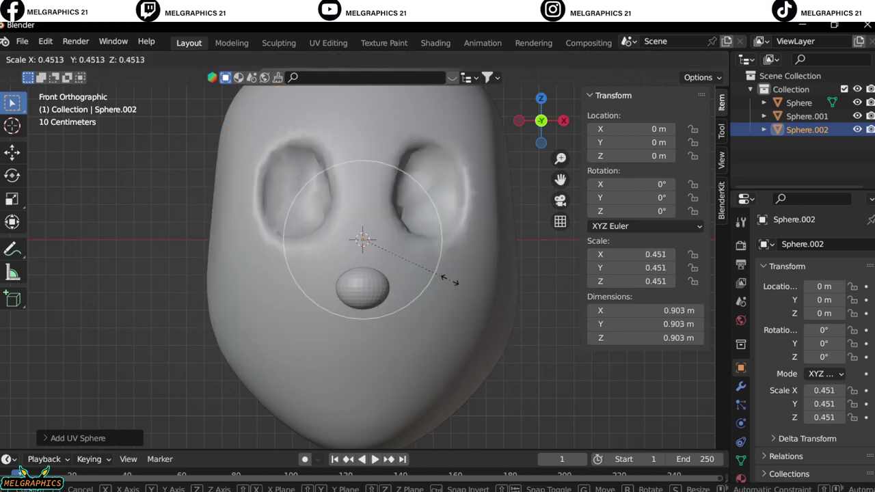
{"action": "key", "text": "g"}
{"action": "key", "text": "x"}
{"action": "left_click", "coordinate": [587, 295]}
- Sculpt the ear sphere, pulling its top upward with Snake Hook
{"action": "left_click", "coordinate": [64, 59]}
{"action": "left_click", "coordinate": [78, 70]}
{"action": "middle_click_drag", "start_coordinate": [573, 282], "coordinate": [489, 322], "text": "shift"}
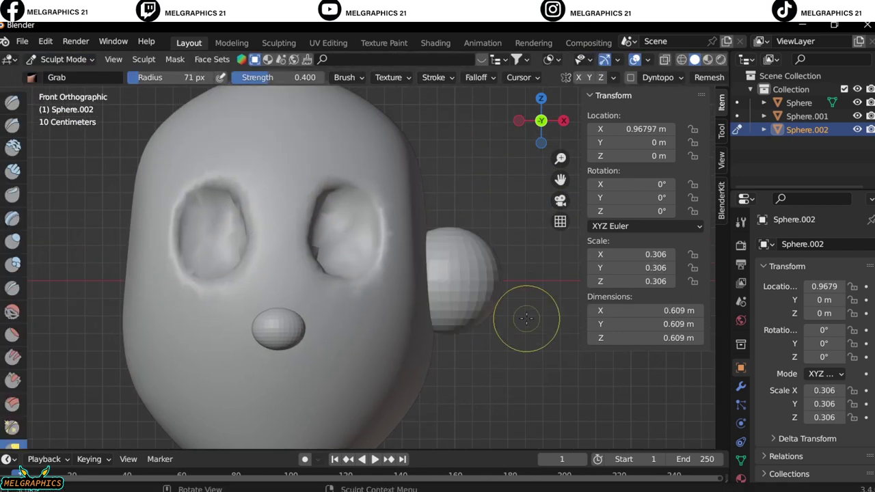
{"action": "scroll", "coordinate": [506, 328], "scroll_direction": "up", "scroll_amount": 2}
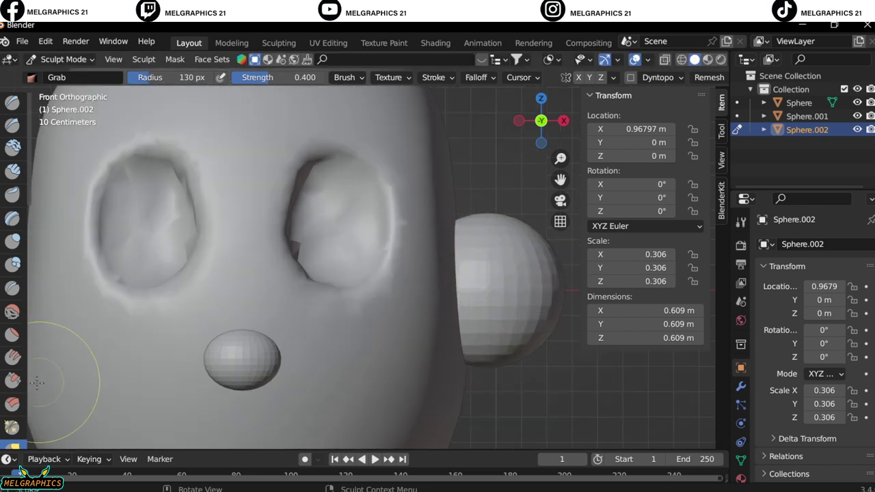
{"action": "key", "text": "k"}
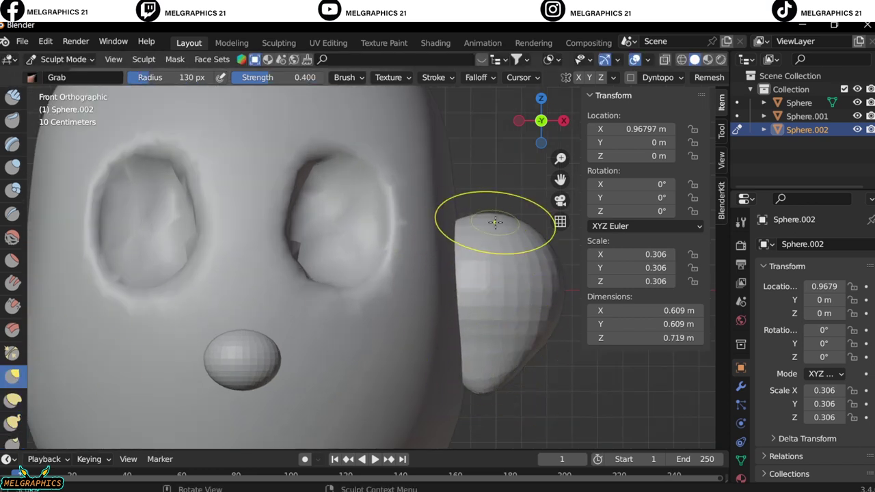
{"action": "middle_click_drag", "start_coordinate": [536, 255], "coordinate": [415, 274], "text": "shift"}
- Shape the ear with a 108 px Draw Sharp brush
{"action": "left_click", "coordinate": [12, 101]}
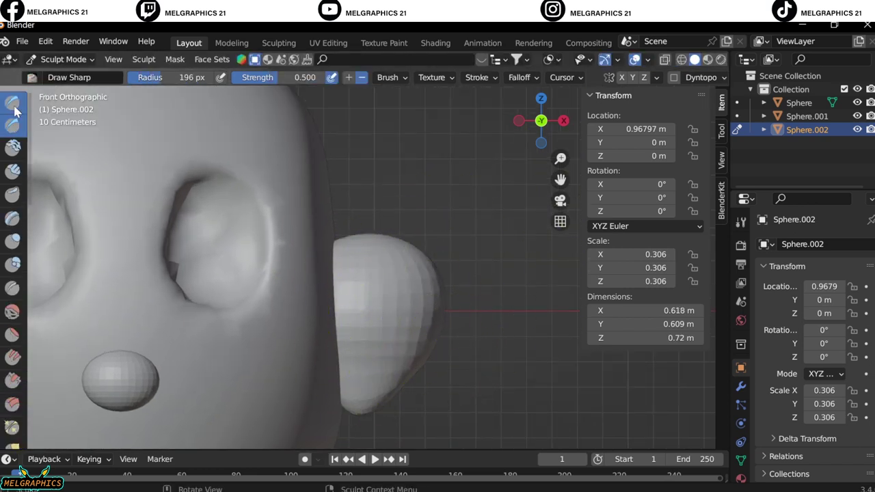
{"action": "middle_click_drag", "start_coordinate": [372, 336], "coordinate": [423, 307], "text": "alt"}
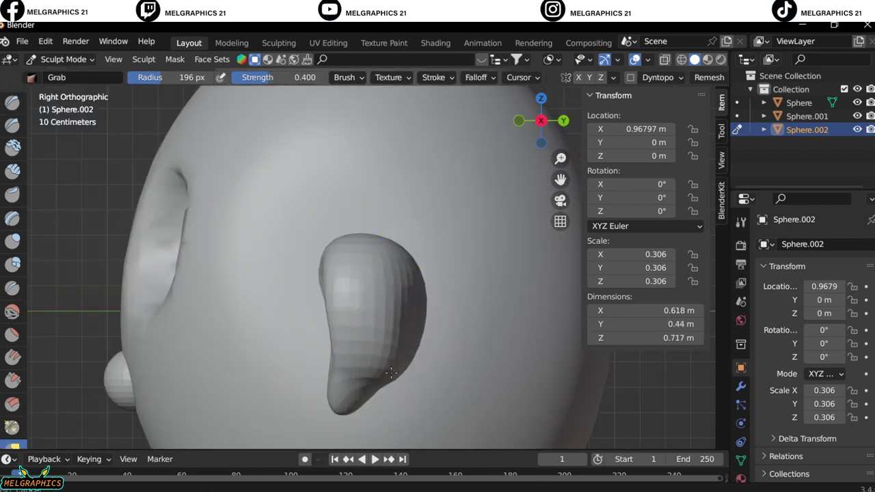
{"action": "middle_click_drag", "start_coordinate": [297, 388], "coordinate": [378, 352], "text": "alt"}
{"action": "scroll", "coordinate": [350, 107], "scroll_direction": "up", "scroll_amount": 1}
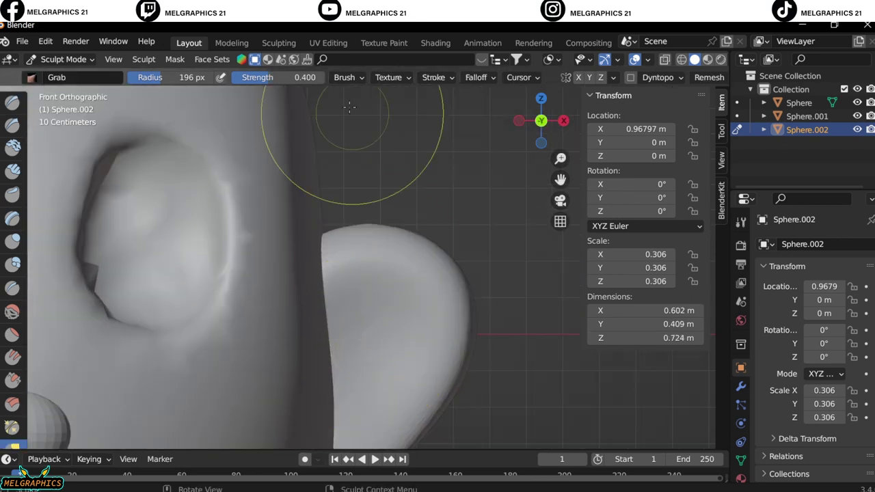
{"action": "scroll", "coordinate": [511, 161], "scroll_direction": "down", "scroll_amount": 2}
{"action": "scroll", "coordinate": [342, 240], "scroll_direction": "down", "scroll_amount": 3}
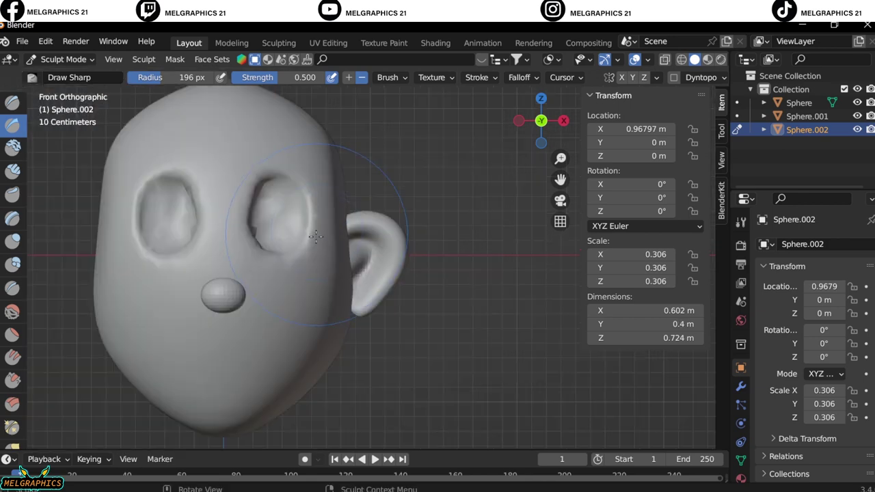
{"action": "scroll", "coordinate": [357, 260], "scroll_direction": "up", "scroll_amount": 3}
{"action": "scroll", "coordinate": [357, 260], "scroll_direction": "up", "scroll_amount": 4}
{"action": "key", "text": "f"}
{"action": "left_click", "coordinate": [445, 242]}
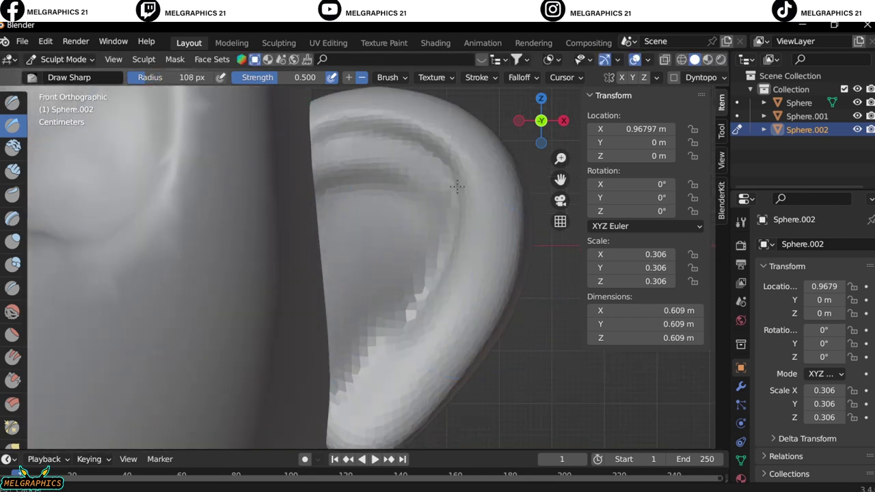
{"action": "scroll", "coordinate": [348, 242], "scroll_direction": "down", "scroll_amount": 1}
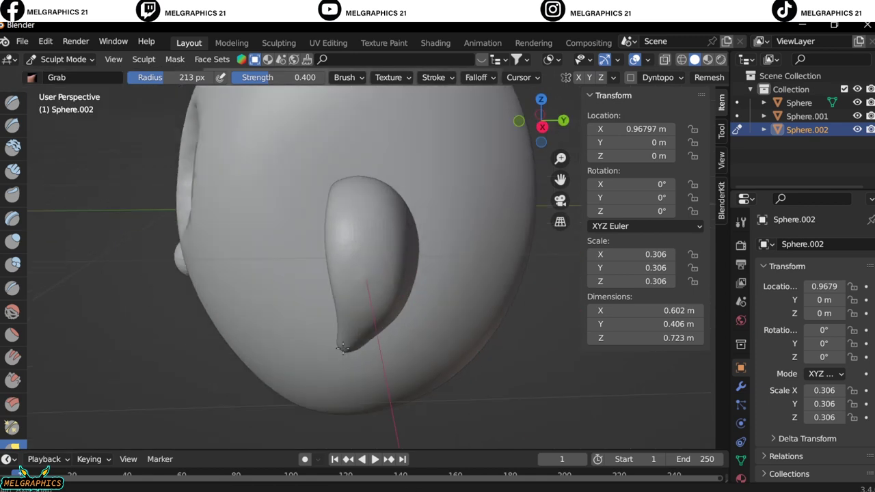
- Inspect the ear around the head and return to Object Mode
{"action": "middle_click_drag", "start_coordinate": [398, 255], "coordinate": [366, 264]}
{"action": "key", "text": "KP_3"}
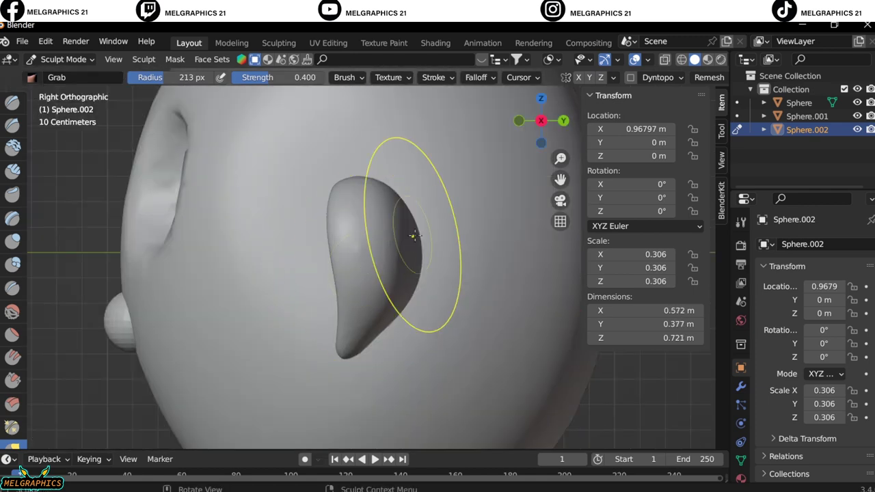
{"action": "key", "text": "KP_1"}
{"action": "scroll", "coordinate": [74, 89], "scroll_direction": "down", "scroll_amount": 3}
{"action": "key", "text": "ctrl+Tab"}
- Smooth-shade the nose and add a small UV sphere for the eye
{"action": "right_click", "coordinate": [82, 220]}
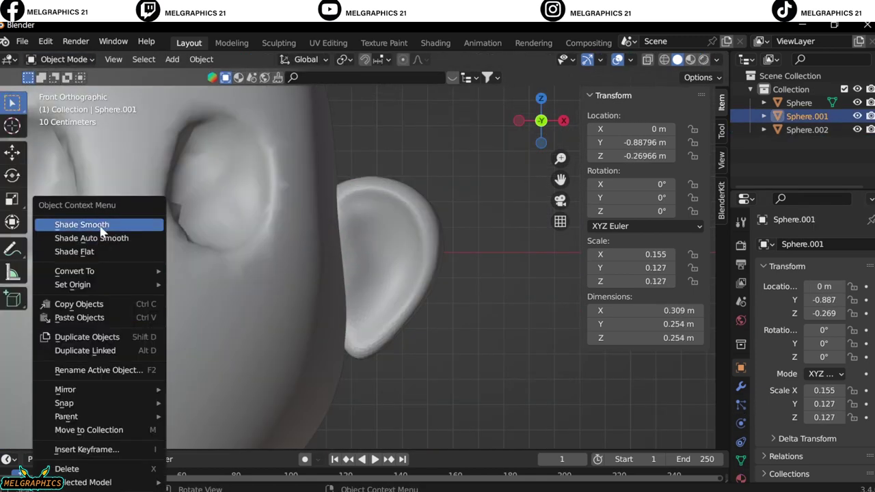
{"action": "left_click", "coordinate": [82, 220]}
{"action": "key", "text": "shift+a"}
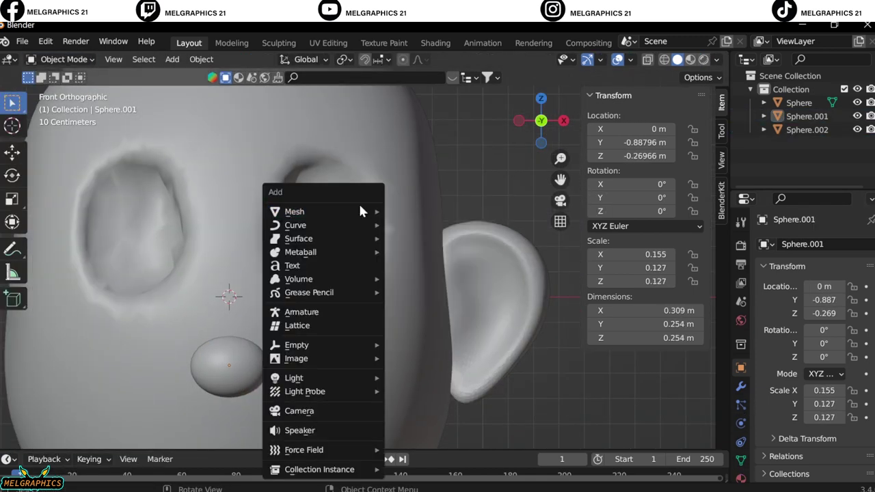
{"action": "left_click", "coordinate": [431, 250]}
{"action": "key", "text": "s"}
{"action": "left_click", "coordinate": [286, 299]}
- Move the eye sphere into the right eye socket
{"action": "key", "text": "g"}
{"action": "left_click", "coordinate": [364, 238]}
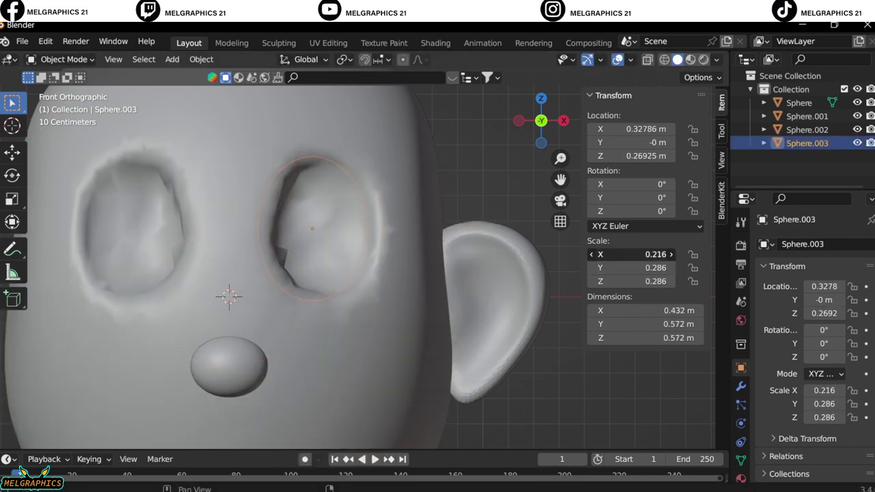
{"action": "key", "text": "g"}
{"action": "left_click", "coordinate": [421, 275]}
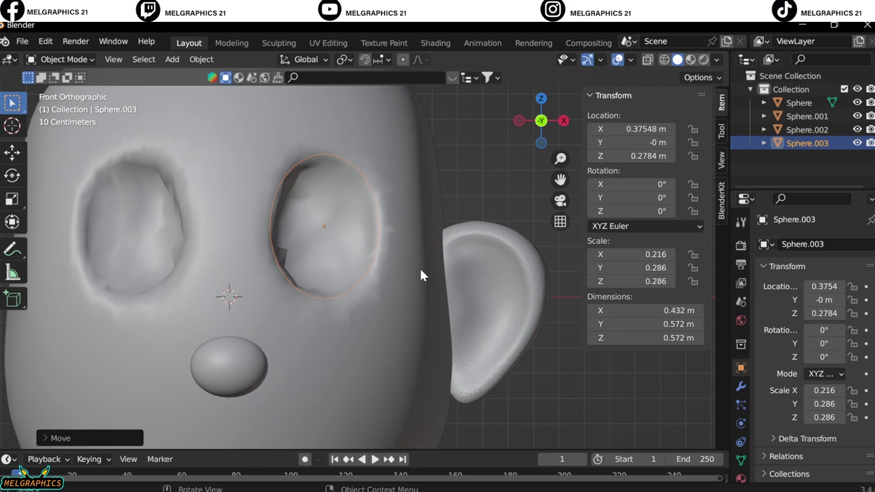
- Slim the eye to Y scale 0.206, seat it in the socket, and tilt it -6.9°
{"action": "key", "text": "KP_3"}
{"action": "left_click_drag", "start_coordinate": [643, 268], "coordinate": [616, 268]}
{"action": "key", "text": "g"}
{"action": "left_click", "coordinate": [266, 303]}
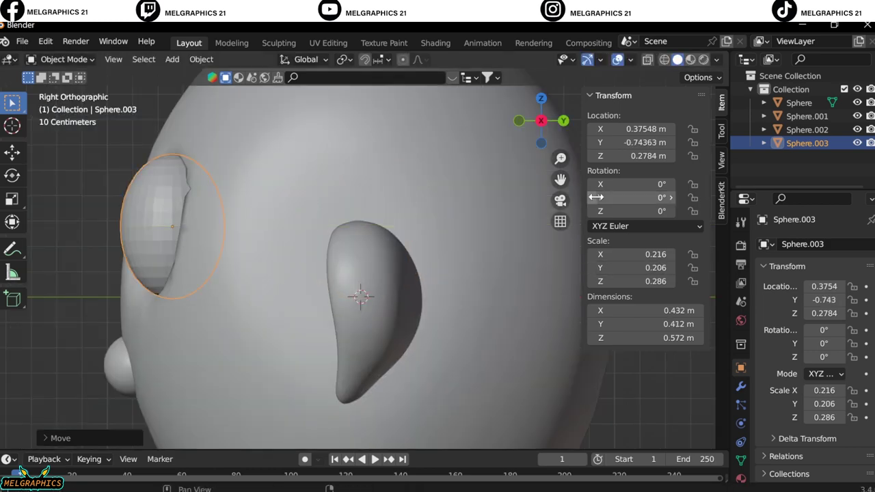
{"action": "left_click_drag", "start_coordinate": [633, 184], "coordinate": [626, 184]}
{"action": "key", "text": "KP_1"}
- Create a linked duplicate of the eye in place
{"action": "right_click", "coordinate": [344, 293]}
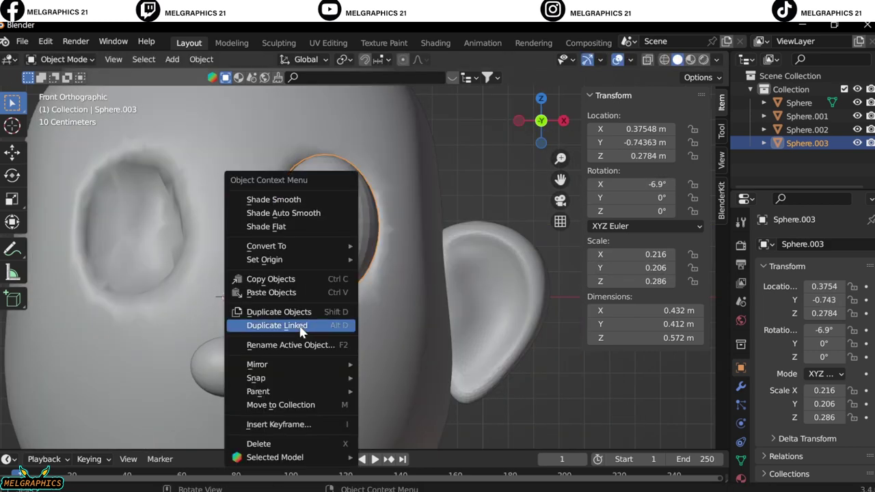
{"action": "left_click", "coordinate": [292, 327]}
{"action": "right_click", "coordinate": [293, 326]}
- In Edit Mode with X-ray, box-select and delete the eye sphere's lower half
{"action": "scroll", "coordinate": [273, 259], "scroll_direction": "up", "scroll_amount": 3}
{"action": "left_click", "coordinate": [63, 59]}
{"action": "left_click", "coordinate": [89, 90]}
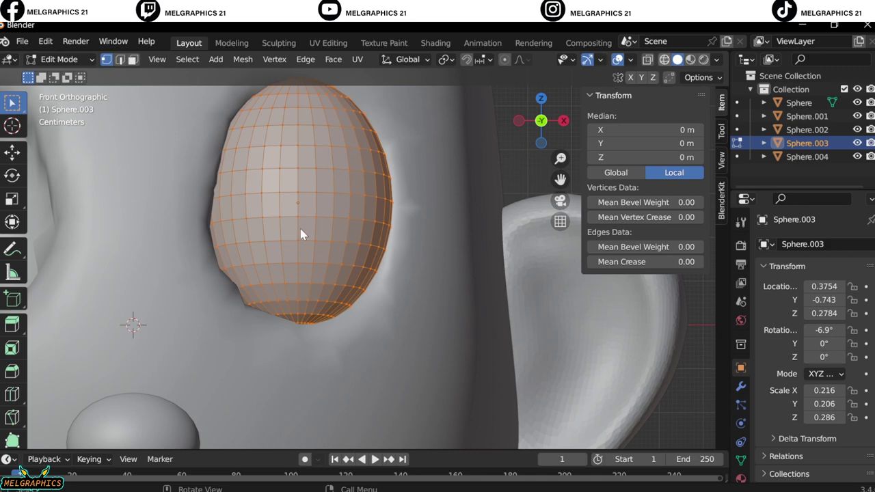
{"action": "key", "text": "shift+z"}
{"action": "key", "text": "alt+a"}
{"action": "left_click_drag", "start_coordinate": [187, 205], "coordinate": [403, 342]}
{"action": "key", "text": "3"}
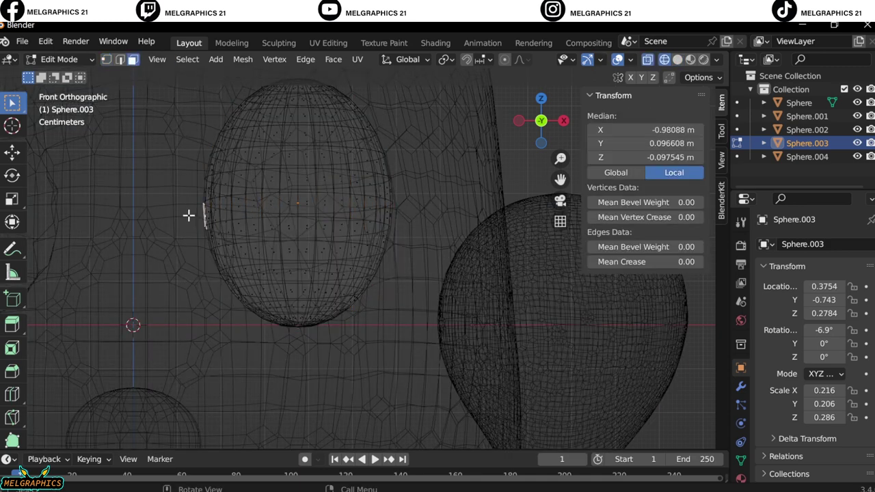
{"action": "left_click_drag", "start_coordinate": [187, 211], "coordinate": [261, 230]}
{"action": "left_click_drag", "start_coordinate": [406, 268], "coordinate": [406, 268]}
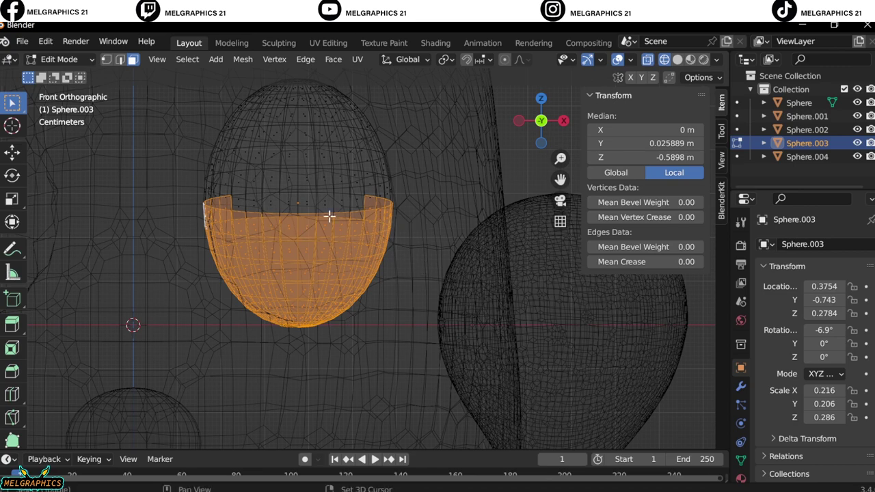
{"action": "key", "text": "shift+z"}
{"action": "scroll", "coordinate": [339, 202], "scroll_direction": "up", "scroll_amount": 2}
{"action": "key", "text": "alt+a"}
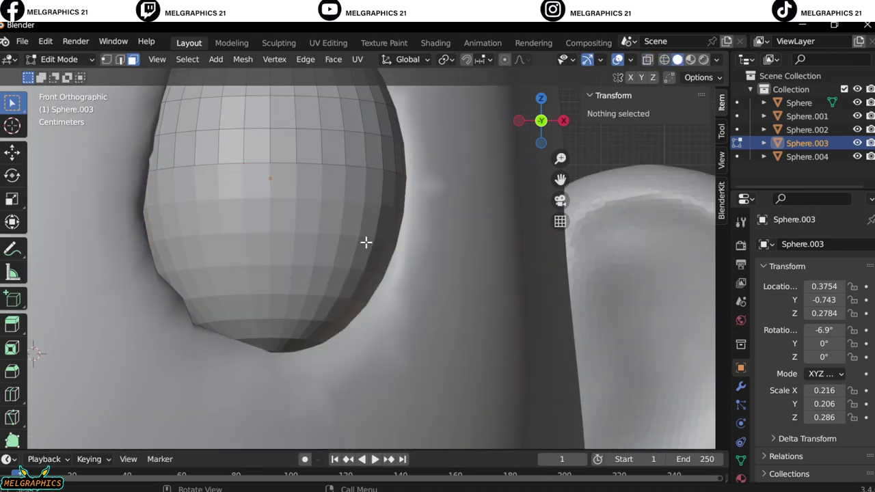
- Exit Edit Mode, delete the linked copy, and add a new UV sphere
{"action": "key", "text": "Tab"}
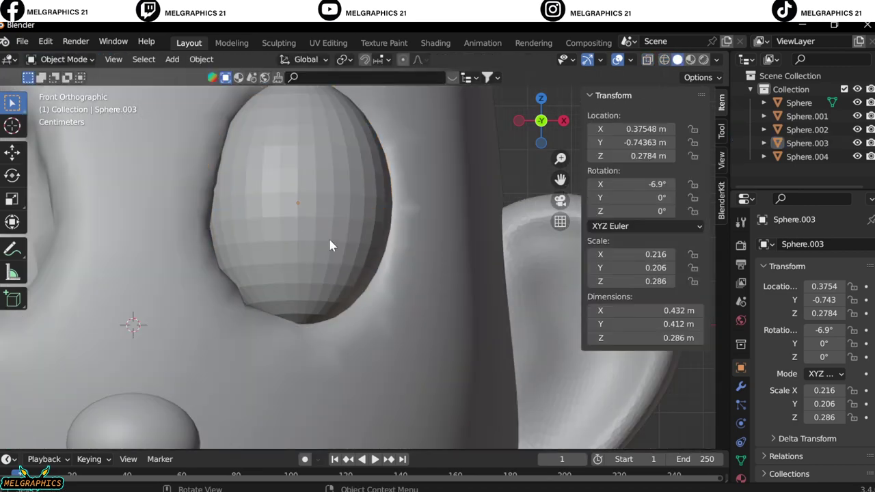
{"action": "key", "text": "Delete"}
{"action": "key", "text": "shift+a"}
{"action": "left_click", "coordinate": [396, 266]}
- Shrink the new sphere and move it over the eye socket, setting its depth from the side
{"action": "key", "text": "s"}
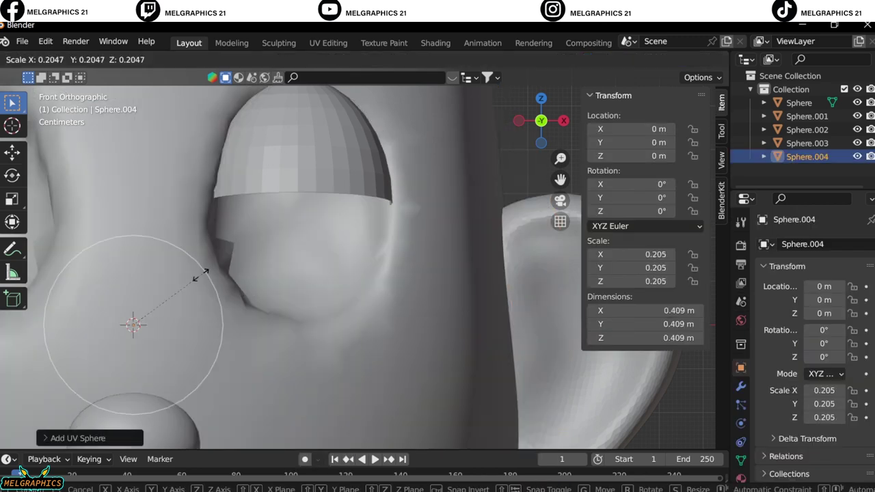
{"action": "left_click", "coordinate": [185, 281]}
{"action": "key", "text": "g"}
{"action": "left_click", "coordinate": [332, 223]}
{"action": "key", "text": "KP_3"}
{"action": "key", "text": "g"}
{"action": "key", "text": "y"}
{"action": "left_click", "coordinate": [145, 249]}
{"action": "key", "text": "KP_1"}
{"action": "middle_click_drag", "start_coordinate": [145, 249], "coordinate": [205, 246], "text": "shift"}
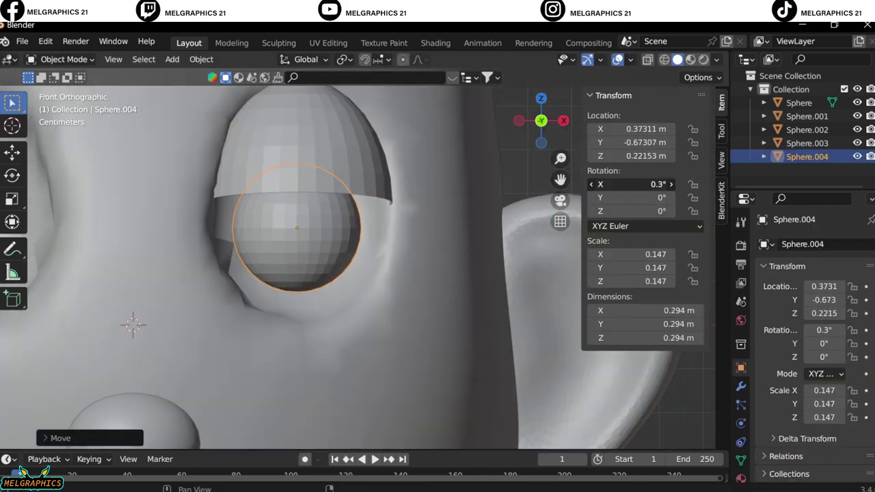
- Stretch the eyeball along one axis into an oval
{"action": "key", "text": "s"}
{"action": "key", "text": "z"}
{"action": "key", "text": "y"}
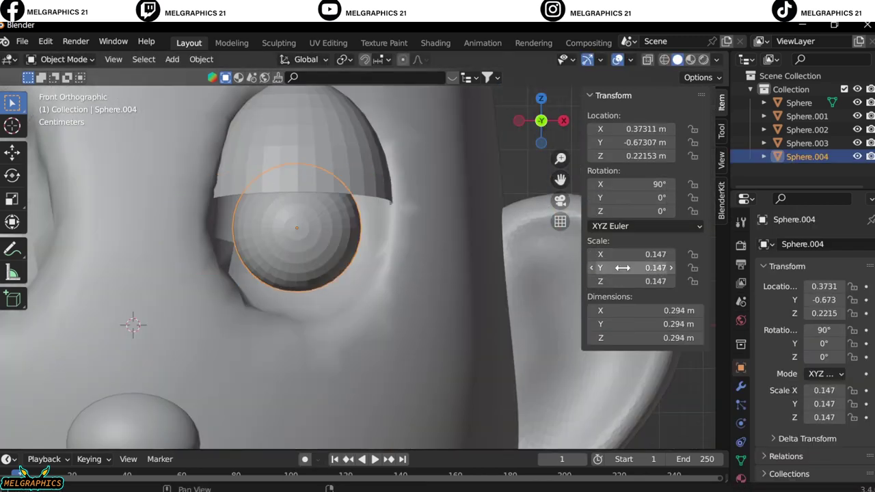
{"action": "left_click", "coordinate": [410, 320]}
- Set the eyeball's N-panel scale to X 0.216, Y 0.206 and Z 0.286
{"action": "key", "text": "s"}
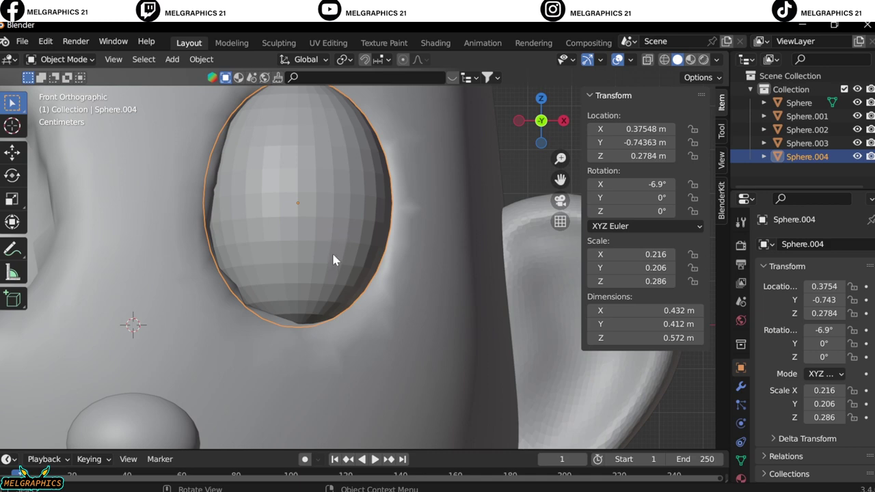
{"action": "left_click", "coordinate": [636, 254]}
{"action": "key", "text": "Tab"}
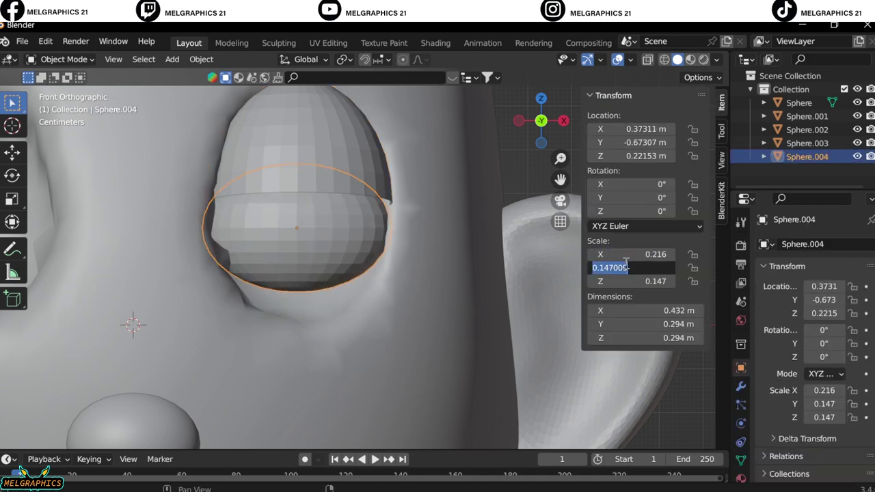
{"action": "type", "text": ".206"}
{"action": "key", "text": "Return"}
{"action": "type", "text": ".286"}
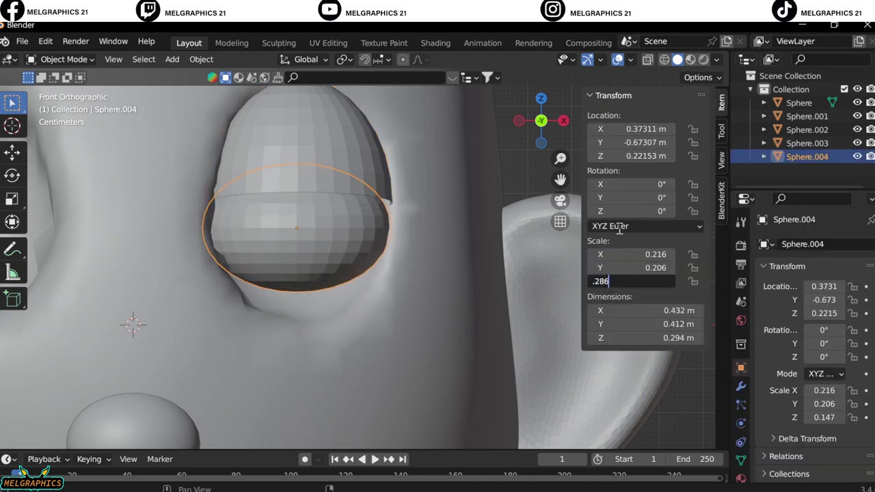
{"action": "key", "text": "Return"}
{"action": "key", "text": "ctrl+z"}
{"action": "key", "text": "ctrl+z"}
{"action": "key", "text": "ctrl+z"}
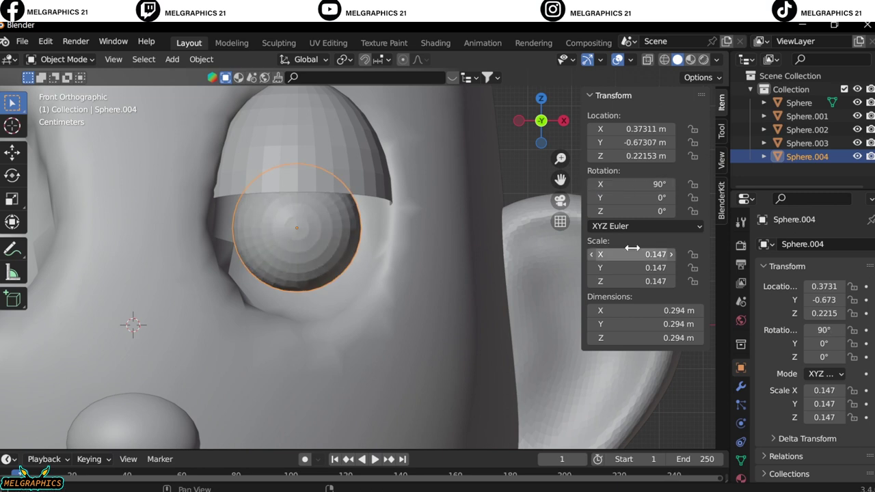
{"action": "type", "text": ".216"}
{"action": "key", "text": "Return"}
{"action": "key", "text": "Tab"}
{"action": "type", "text": "0.206"}
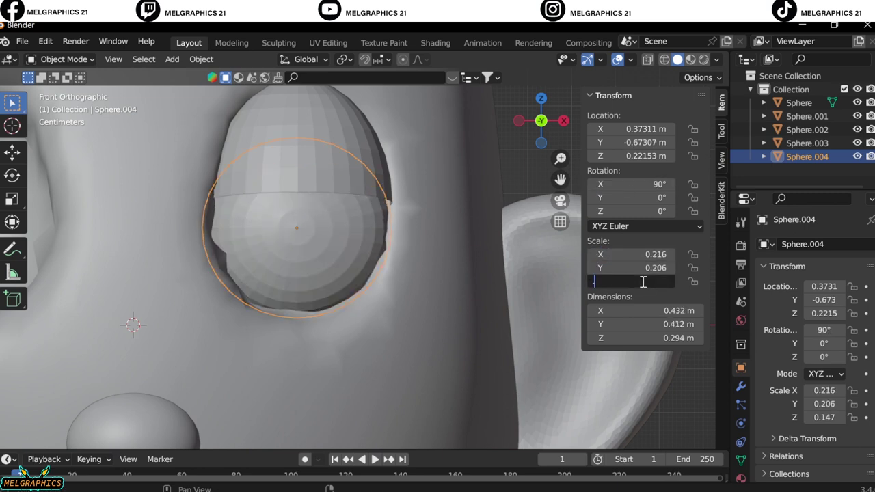
{"action": "type", "text": ".286"}
{"action": "key", "text": "Return"}
- Fine-tune the eyeball's depth and width scale from side and front views, shrinking it slightly
{"action": "mouse_move", "coordinate": [442, 273]}
{"action": "middle_mouse_down"}
{"action": "mouse_move", "coordinate": [453, 268]}
{"action": "mouse_move", "coordinate": [384, 283]}
{"action": "middle_mouse_up"}
{"action": "key", "text": "KP_3"}
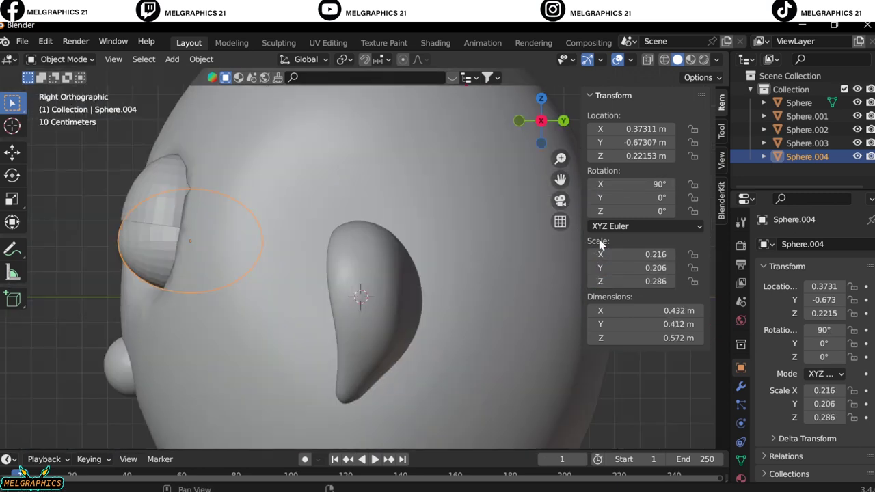
{"action": "left_click_drag", "start_coordinate": [636, 267], "coordinate": [677, 267]}
{"action": "middle_click_drag", "start_coordinate": [376, 305], "coordinate": [476, 345], "text": "shift"}
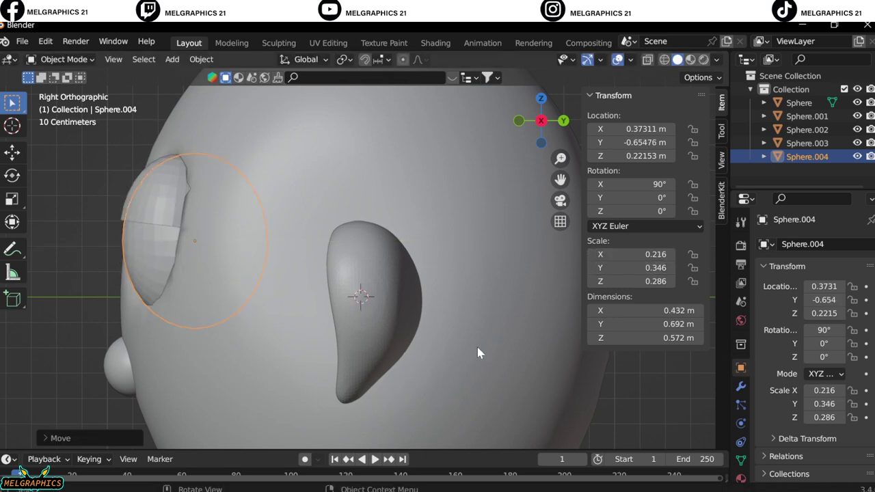
{"action": "key", "text": "KP_1"}
{"action": "key", "text": "ctrl+z"}
{"action": "left_click_drag", "start_coordinate": [636, 254], "coordinate": [656, 255]}
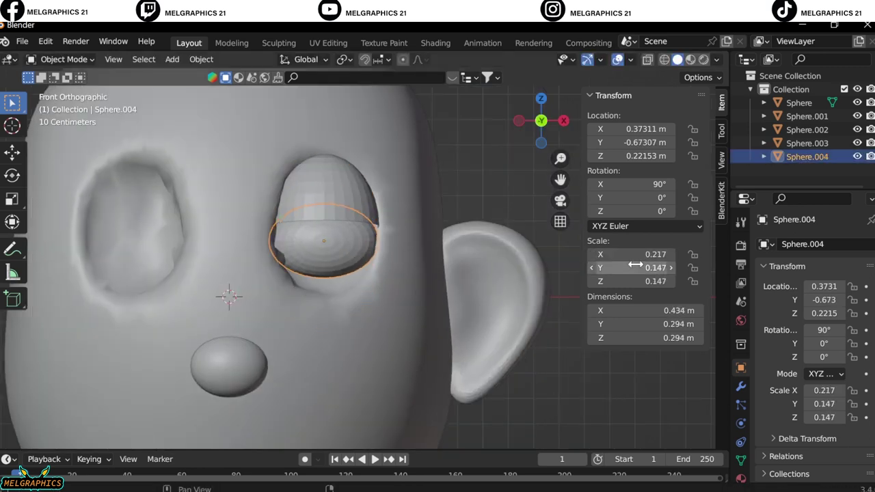
{"action": "key", "text": "s"}
{"action": "left_click", "coordinate": [420, 289]}
- Move the eyeball up into the socket and set its front-back position at -0.75
{"action": "key", "text": "g"}
{"action": "left_click", "coordinate": [356, 274]}
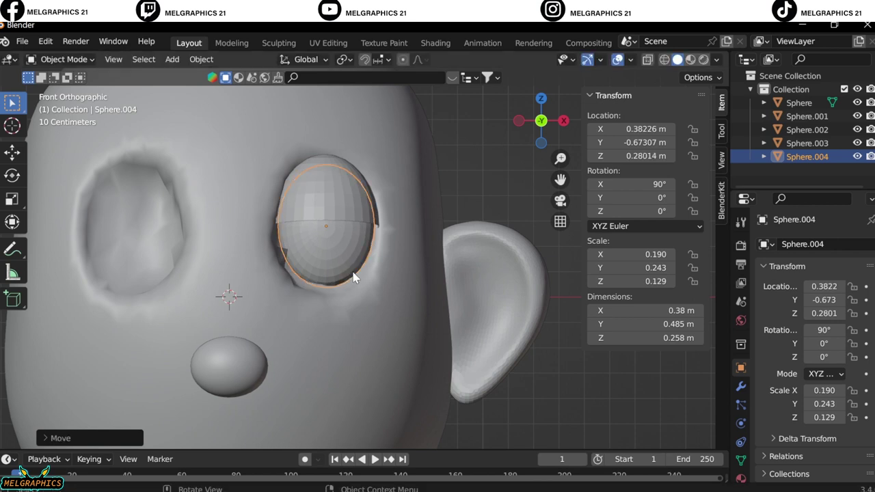
{"action": "key", "text": "s"}
{"action": "left_click", "coordinate": [471, 350]}
{"action": "key", "text": "KP_3"}
{"action": "key", "text": "g"}
{"action": "key", "text": "y"}
{"action": "left_click", "coordinate": [436, 342]}
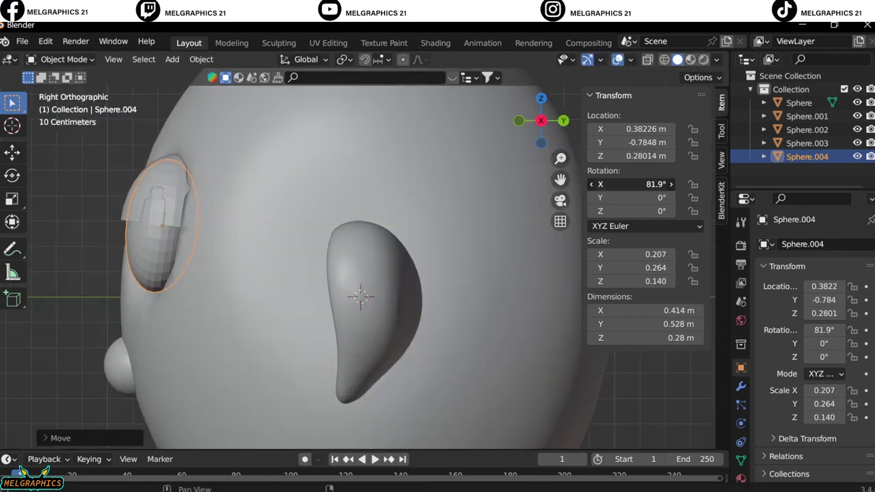
{"action": "key", "text": "g"}
{"action": "key", "text": "y"}
{"action": "left_click", "coordinate": [519, 303]}
- Adjust the eyeball's proportions and shrink it slightly so it fits under the lid
{"action": "left_click_drag", "start_coordinate": [627, 255], "coordinate": [619, 255]}
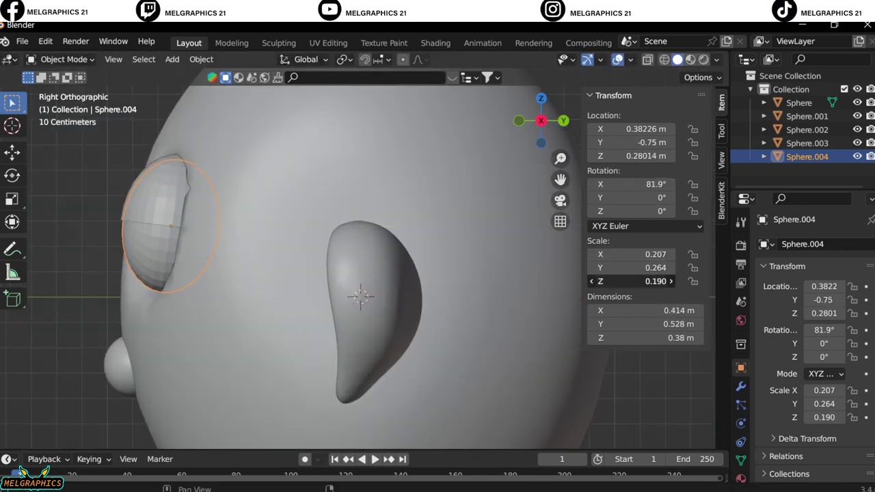
{"action": "middle_click_drag", "start_coordinate": [362, 294], "coordinate": [324, 251]}
{"action": "key", "text": "KP_1"}
{"action": "key", "text": "s"}
{"action": "left_click", "coordinate": [309, 276]}
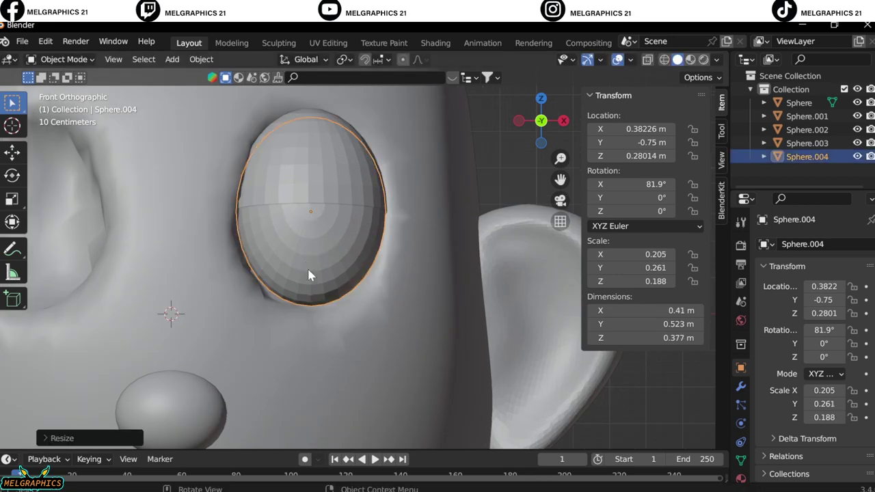
{"action": "scroll", "coordinate": [337, 197], "scroll_direction": "down", "scroll_amount": 2}
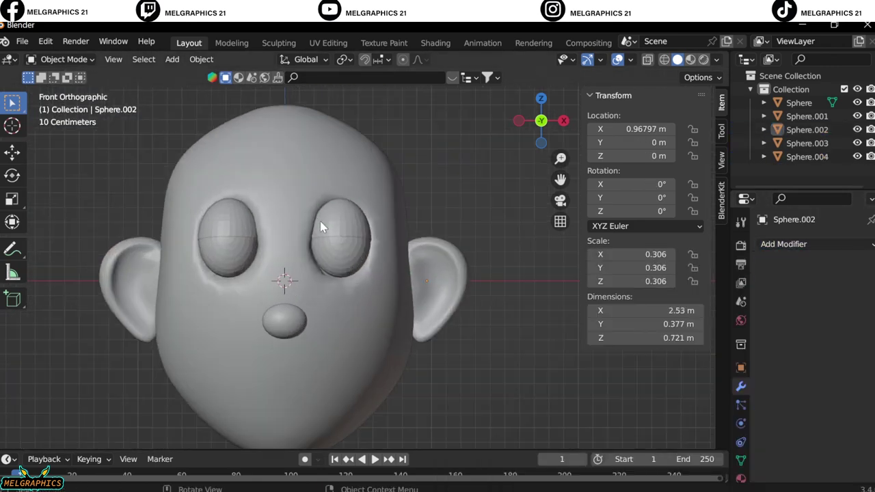
- Add a UV sphere for the hat, raise it above the head and enlarge it
{"action": "left_click", "coordinate": [447, 253]}
{"action": "key", "text": "g"}
{"action": "key", "text": "z"}
{"action": "key", "text": "s"}
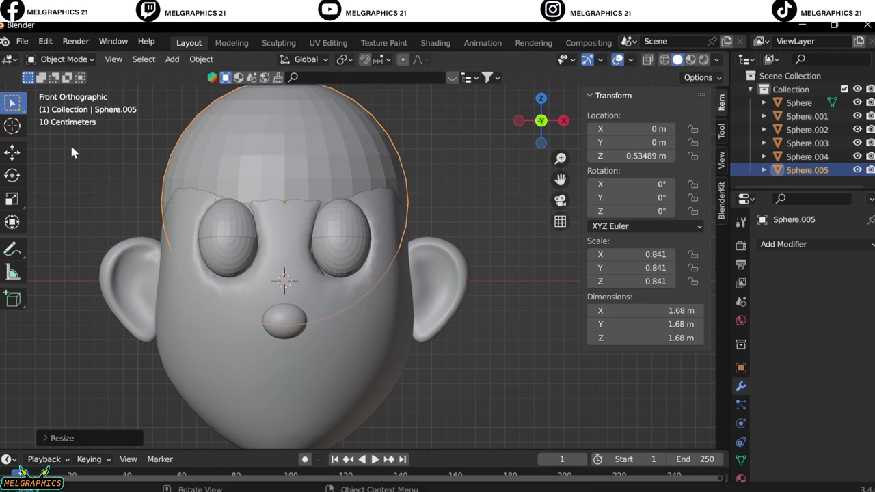
- Flatten the hat dome's bottom at brow level with the Line Project sculpt tool
{"action": "left_click", "coordinate": [64, 60]}
{"action": "left_click", "coordinate": [67, 104]}
{"action": "key", "text": "KP_1"}
{"action": "left_click", "coordinate": [12, 347]}
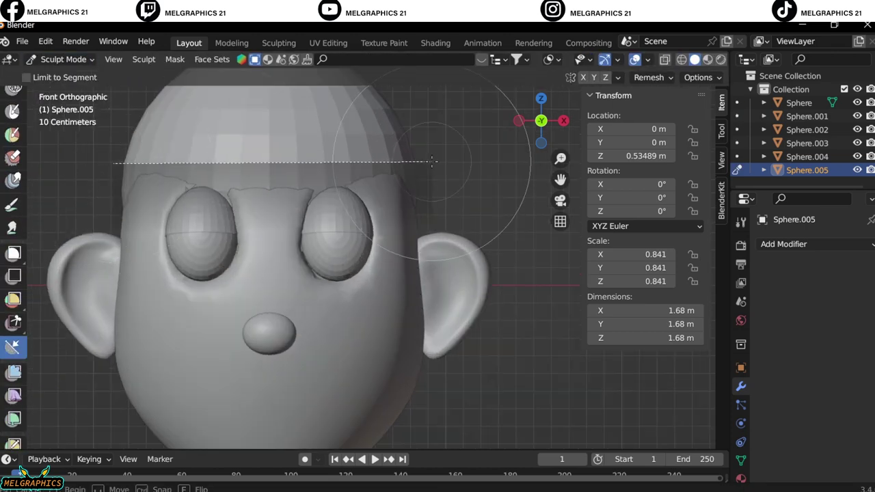
{"action": "left_click_drag", "start_coordinate": [127, 107], "coordinate": [439, 107]}
{"action": "scroll", "coordinate": [347, 191], "scroll_direction": "down", "scroll_amount": 2}
{"action": "scroll", "coordinate": [347, 191], "scroll_direction": "up", "scroll_amount": 2}
{"action": "key", "text": "ctrl+Tab"}
- Add a torus brim with cleared rotation and set it at the hat's base
{"action": "key", "text": "shift+a"}
{"action": "left_click", "coordinate": [657, 218]}
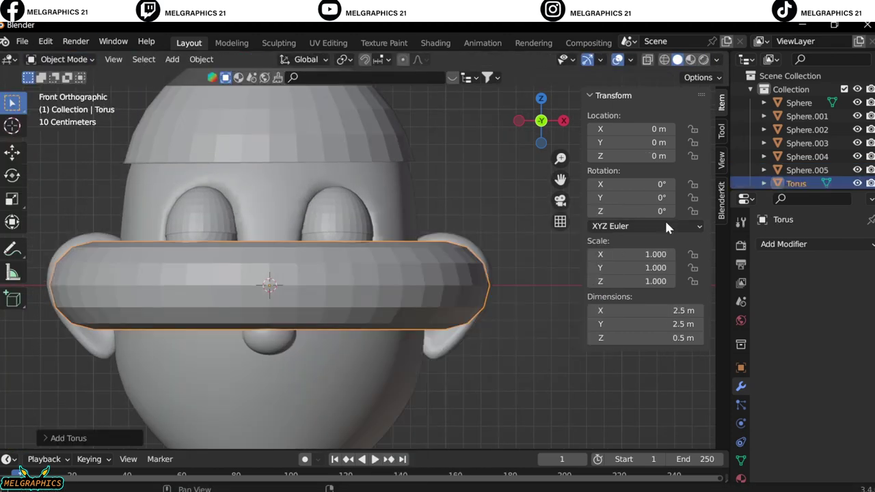
{"action": "key", "text": "alt+r"}
{"action": "key", "text": "g"}
{"action": "key", "text": "z"}
{"action": "left_click", "coordinate": [469, 143]}
{"action": "key", "text": "s"}
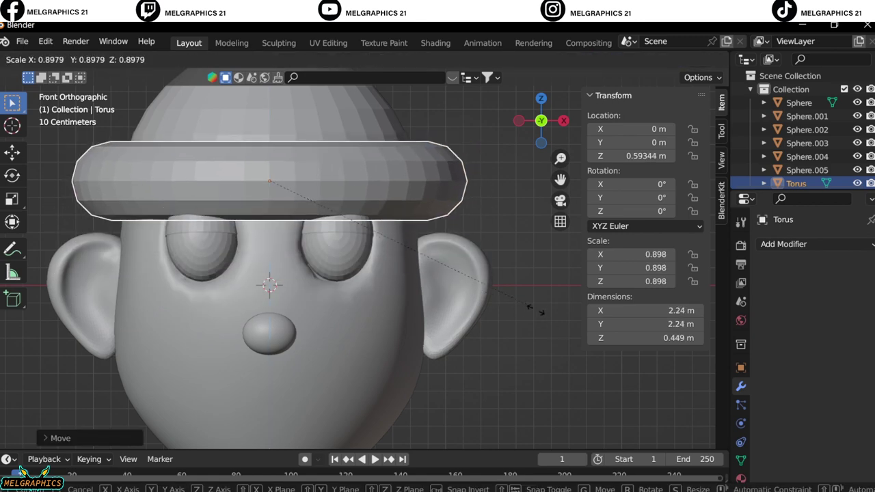
{"action": "left_click", "coordinate": [523, 338]}
- Resize the brim from top and side views to a final 0.905 scale
{"action": "key", "text": "KP_7"}
{"action": "key", "text": "s"}
{"action": "left_click", "coordinate": [475, 359]}
{"action": "key", "text": "KP_1"}
{"action": "key", "text": "KP_3"}
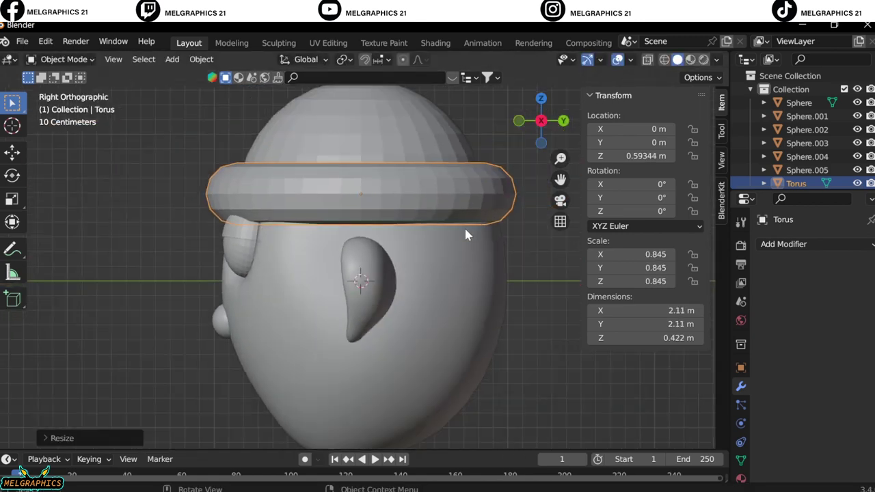
{"action": "key", "text": "s"}
{"action": "left_click", "coordinate": [572, 350]}
{"action": "key", "text": "KP_1"}
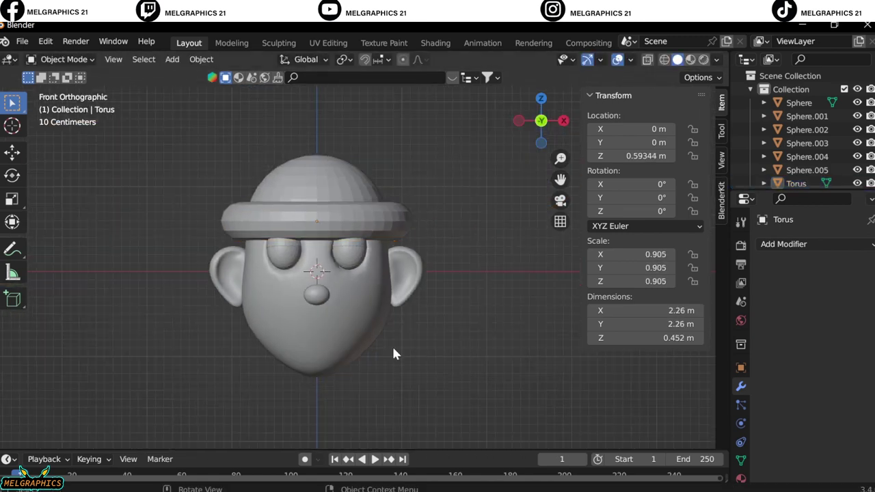
- Enter Edit Mode on the eye, inspect its faces, and return to Object Mode
{"action": "left_click", "coordinate": [64, 60]}
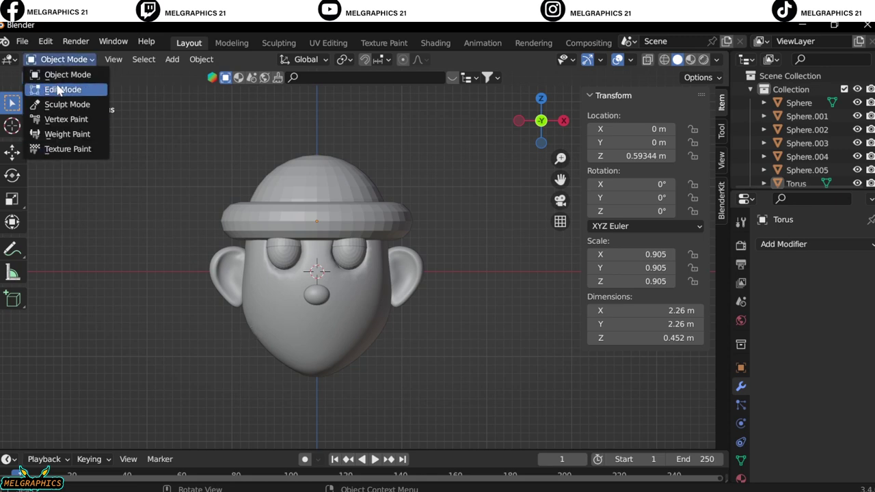
{"action": "left_click", "coordinate": [354, 239]}
{"action": "scroll", "coordinate": [355, 240], "scroll_direction": "up", "scroll_amount": 7}
{"action": "scroll", "coordinate": [244, 141], "scroll_direction": "up", "scroll_amount": 2}
{"action": "key", "text": "Tab"}
{"action": "right_click", "coordinate": [245, 141]}
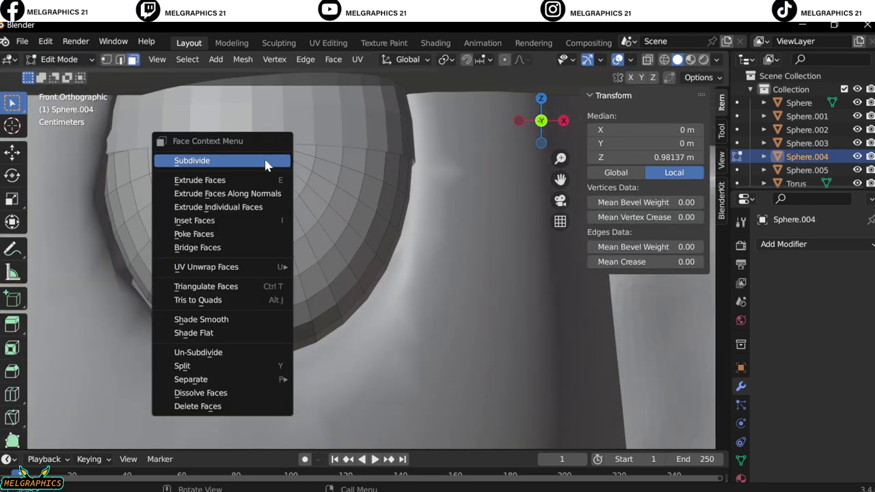
{"action": "key", "text": "Escape"}
{"action": "scroll", "coordinate": [267, 312], "scroll_direction": "down", "scroll_amount": 3}
{"action": "scroll", "coordinate": [267, 233], "scroll_direction": "up", "scroll_amount": 2}
{"action": "left_click", "coordinate": [267, 233]}
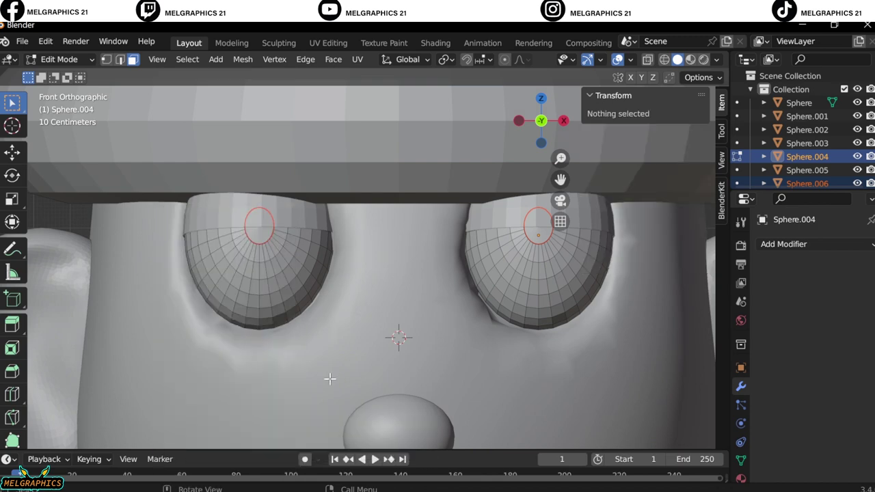
{"action": "key", "text": "Tab"}
- Apply Shade Smooth to the flat discs on the eyes
{"action": "scroll", "coordinate": [234, 236], "scroll_direction": "down", "scroll_amount": 5}
{"action": "right_click", "coordinate": [395, 137]}
{"action": "left_click", "coordinate": [395, 137]}
{"action": "right_click", "coordinate": [298, 219]}
{"action": "left_click", "coordinate": [298, 219]}
{"action": "scroll", "coordinate": [455, 240], "scroll_direction": "up", "scroll_amount": 2}
{"action": "right_click", "coordinate": [444, 182]}
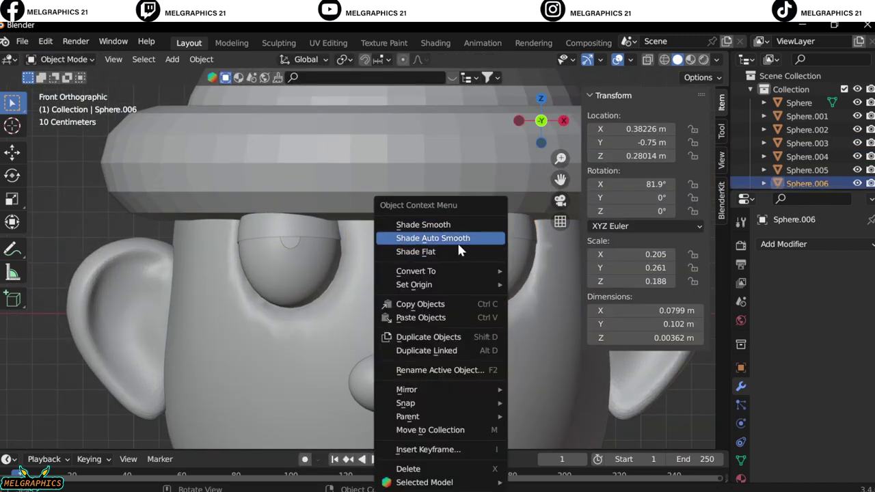
{"action": "left_click", "coordinate": [444, 184]}
{"action": "scroll", "coordinate": [444, 184], "scroll_direction": "up", "scroll_amount": 2}
- Give the eyelids a 0.11 m Solidify modifier, then select the hat brim torus
{"action": "left_click", "coordinate": [784, 245]}
{"action": "left_click", "coordinate": [595, 454]}
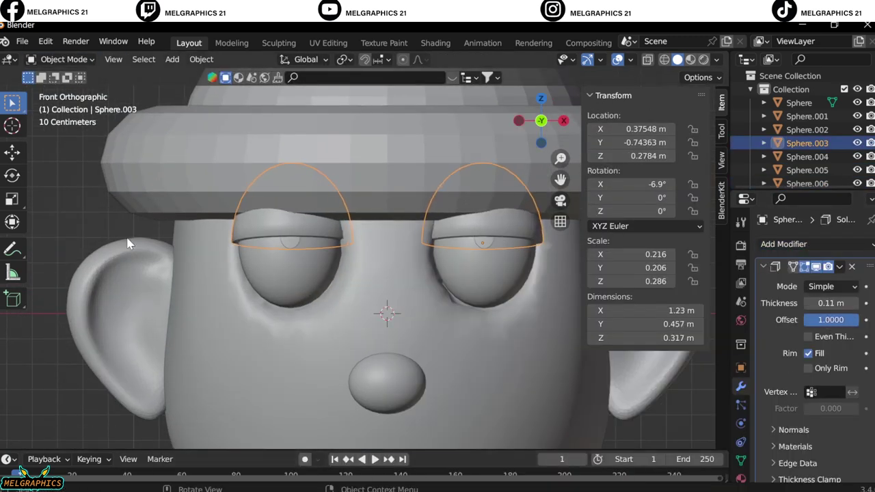
{"action": "middle_click_drag", "start_coordinate": [128, 245], "coordinate": [309, 399]}
{"action": "key", "text": "KP_3"}
{"action": "left_click", "coordinate": [347, 219]}
- Raise the hat brim higher on the head along Z
{"action": "key", "text": "g"}
{"action": "key", "text": "z"}
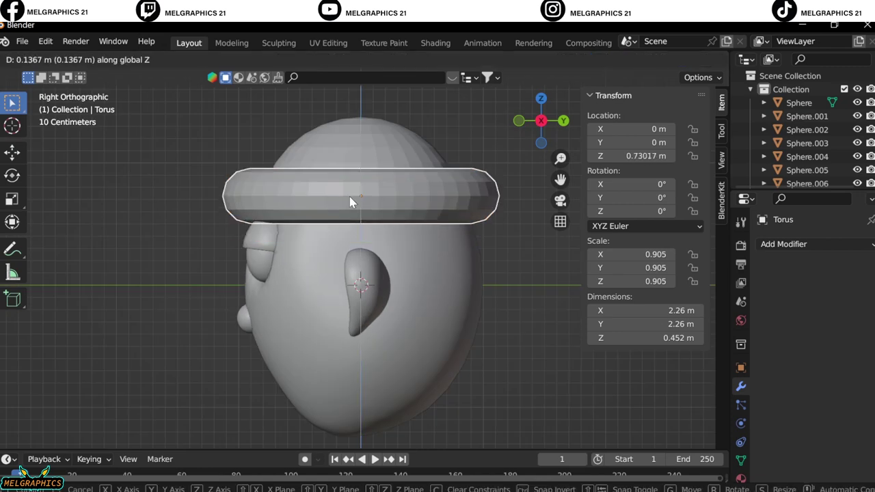
{"action": "left_click", "coordinate": [350, 197]}
{"action": "key", "text": "KP_1"}
{"action": "scroll", "coordinate": [454, 338], "scroll_direction": "up", "scroll_amount": 4}
- Apply Shade Smooth to the head
{"action": "left_click", "coordinate": [454, 338]}
{"action": "right_click", "coordinate": [445, 212]}
{"action": "left_click", "coordinate": [444, 212]}
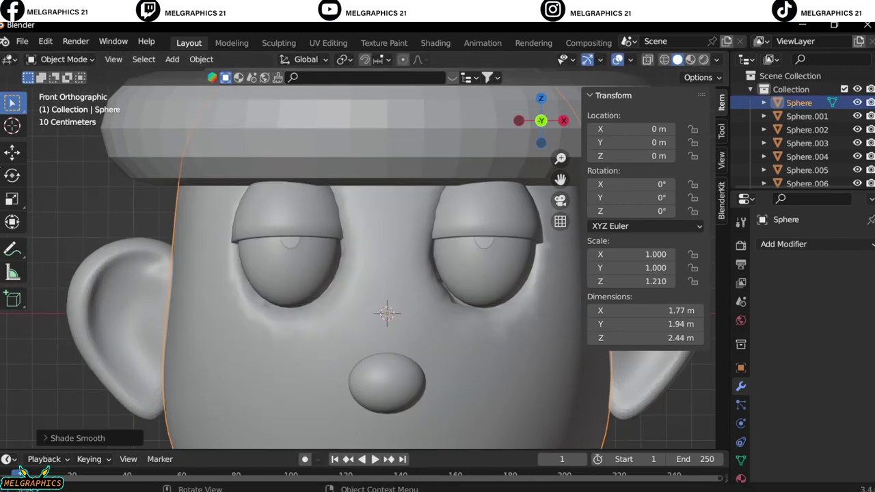
{"action": "left_click", "coordinate": [570, 171]}
{"action": "scroll", "coordinate": [570, 177], "scroll_direction": "down", "scroll_amount": 3}
{"action": "scroll", "coordinate": [395, 150], "scroll_direction": "up", "scroll_amount": 3}
- Add a small UV sphere ball at 0.114 scale on top of the hat
{"action": "left_click", "coordinate": [395, 149]}
{"action": "key", "text": "shift+a"}
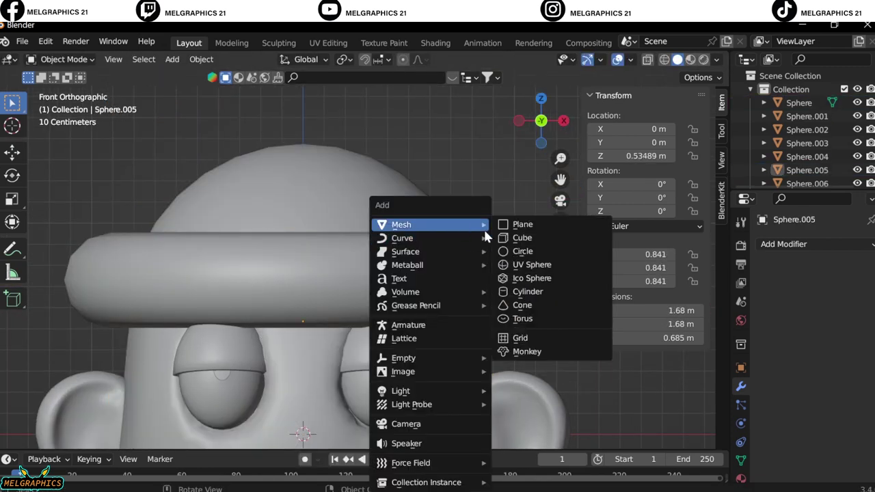
{"action": "left_click", "coordinate": [532, 265]}
{"action": "key", "text": "s"}
{"action": "left_click", "coordinate": [305, 132]}
{"action": "scroll", "coordinate": [410, 353], "scroll_direction": "up", "scroll_amount": 4}
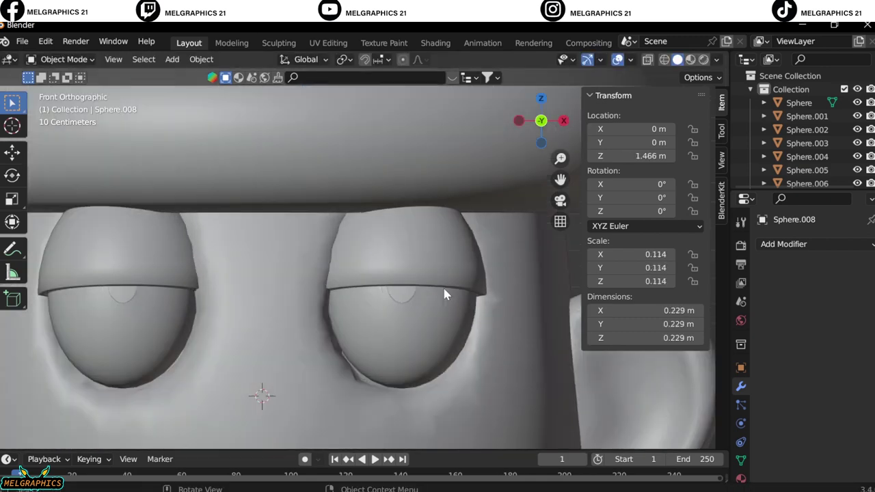
- Briefly try Edit Mode on the eyelid, undo it, and add a new UV sphere, Sphere.009
{"action": "left_click", "coordinate": [450, 293]}
{"action": "left_click", "coordinate": [58, 59]}
{"action": "left_click", "coordinate": [68, 89]}
{"action": "scroll", "coordinate": [513, 309], "scroll_direction": "up", "scroll_amount": 3}
{"action": "key", "text": "ctrl+z"}
{"action": "key", "text": "ctrl+z"}
{"action": "left_click", "coordinate": [58, 59]}
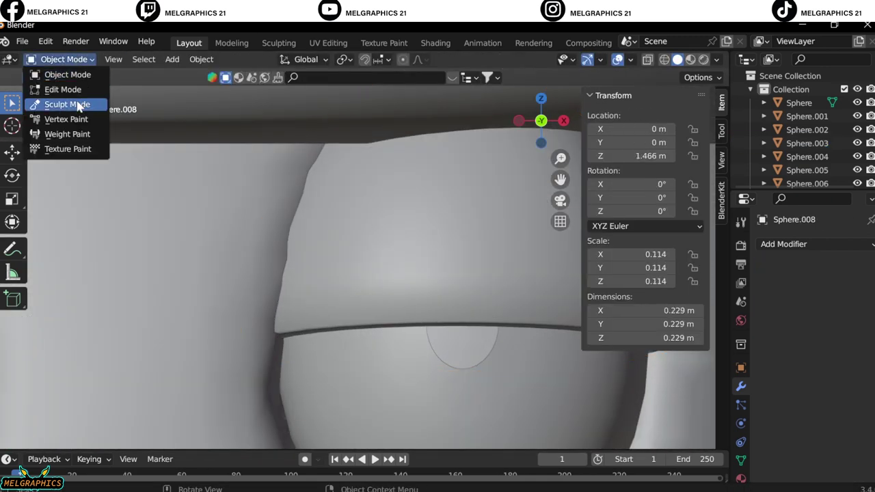
{"action": "left_click", "coordinate": [172, 59]}
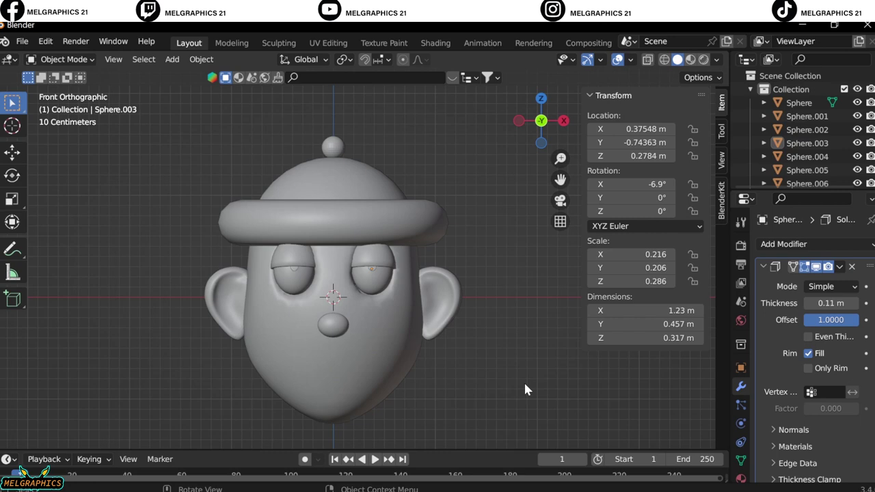
{"action": "mouse_move", "coordinate": [523, 381]}
{"action": "middle_mouse_down"}
{"action": "mouse_move", "coordinate": [328, 357]}
{"action": "mouse_move", "coordinate": [465, 357]}
{"action": "mouse_move", "coordinate": [442, 340]}
{"action": "middle_mouse_up"}
{"action": "scroll", "coordinate": [443, 340], "scroll_direction": "up", "scroll_amount": 2}
{"action": "key", "text": "shift+a"}
- Add a UV sphere at the head, scale it to about half size, and shift it behind the head
{"action": "left_click", "coordinate": [506, 212]}
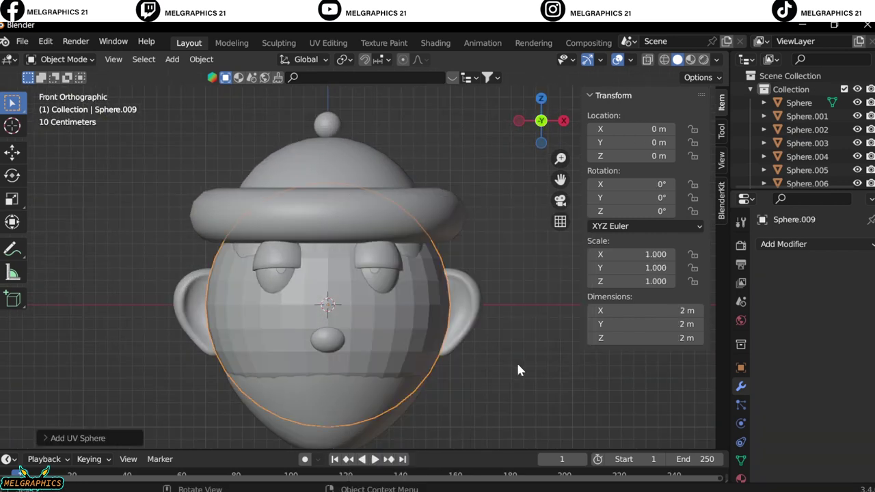
{"action": "key", "text": "s"}
{"action": "left_click", "coordinate": [58, 58]}
{"action": "left_click", "coordinate": [65, 104]}
{"action": "key", "text": "g"}
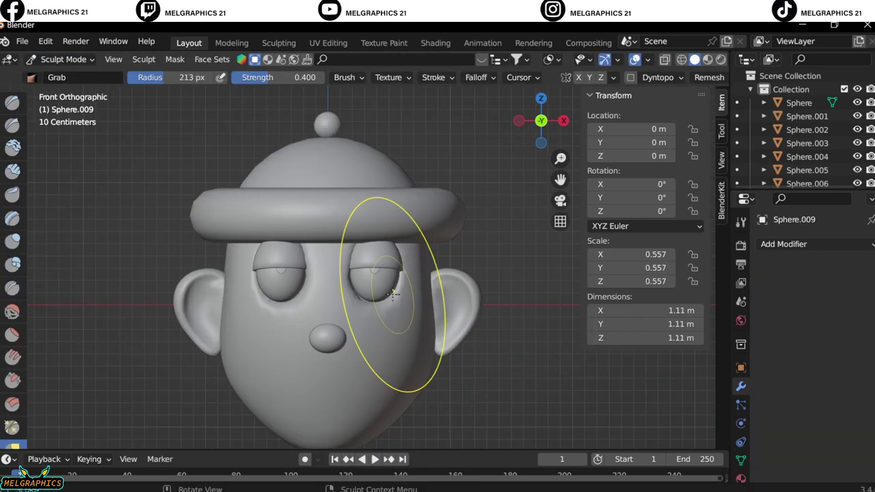
{"action": "key", "text": "KP_3"}
{"action": "left_click_drag", "start_coordinate": [653, 143], "coordinate": [616, 142]}
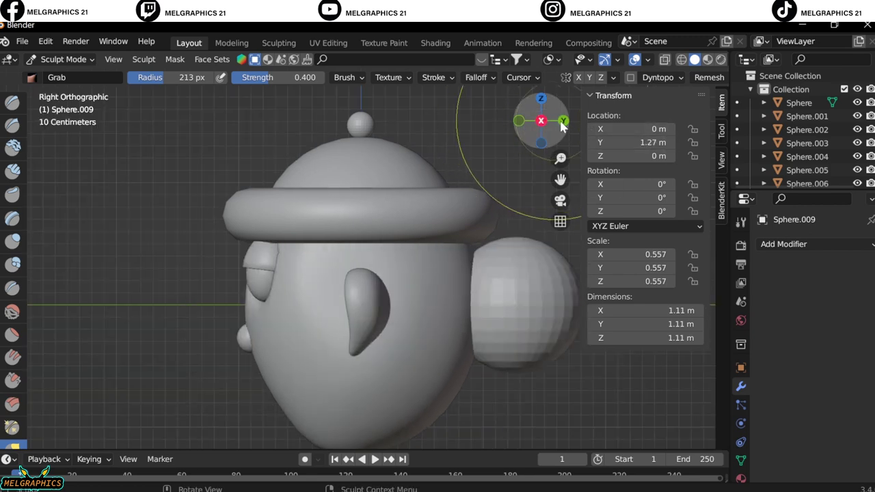
- Reset the sphere's location value to 0 and move it along Y behind the head
{"action": "left_click", "coordinate": [563, 121]}
{"action": "double_click", "coordinate": [653, 142]}
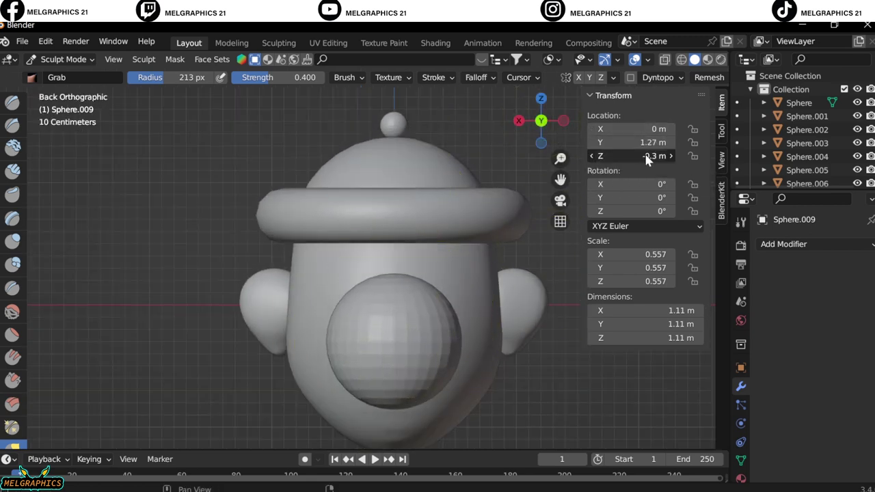
{"action": "type", "text": "0"}
{"action": "key", "text": "shift+Tab"}
{"action": "key", "text": "KP_1"}
{"action": "key", "text": "ctrl+Tab"}
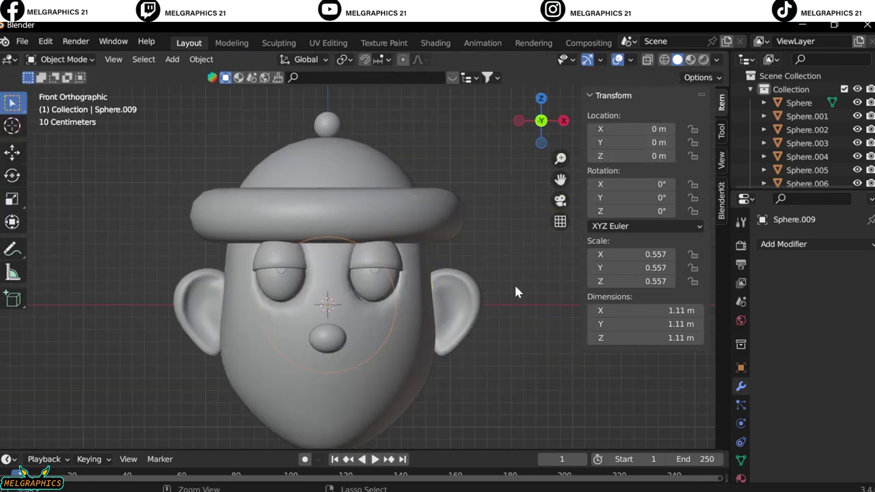
{"action": "key", "text": "KP_3"}
{"action": "key", "text": "g"}
{"action": "key", "text": "y"}
{"action": "left_click", "coordinate": [633, 284]}
- Reposition the sphere behind the head and flatten it front to back with a Y scale
{"action": "left_click_drag", "start_coordinate": [547, 130], "coordinate": [542, 119]}
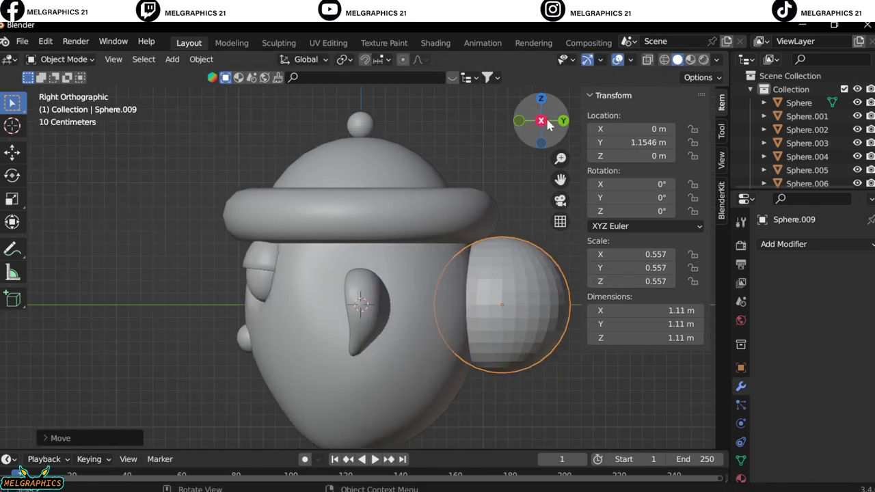
{"action": "left_click", "coordinate": [542, 118]}
{"action": "key", "text": "g"}
{"action": "left_click", "coordinate": [396, 324]}
{"action": "key", "text": "KP_3"}
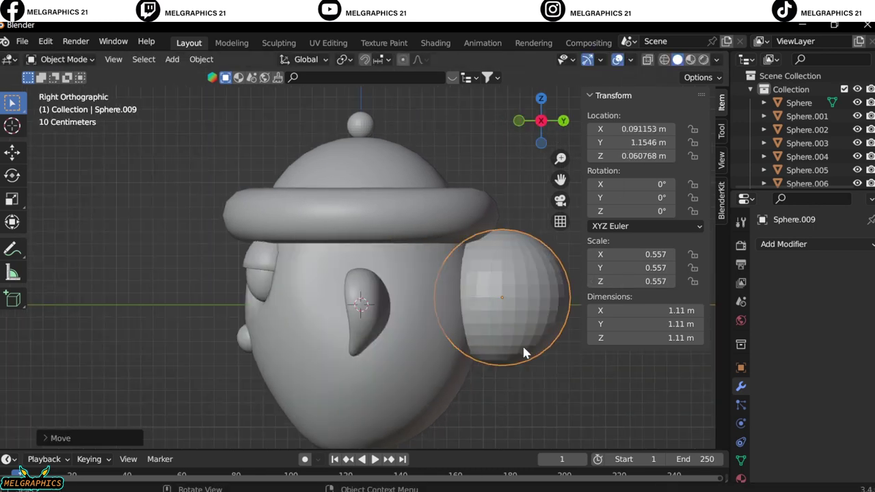
{"action": "key", "text": "s"}
{"action": "key", "text": "y"}
{"action": "left_click", "coordinate": [513, 328]}
{"action": "left_click", "coordinate": [64, 59]}
- In Sculpt Mode, pull the hair mass outward with Grab and drag two lobes down with Snake Hook
{"action": "left_click", "coordinate": [68, 104]}
{"action": "left_click_drag", "start_coordinate": [521, 290], "coordinate": [488, 292]}
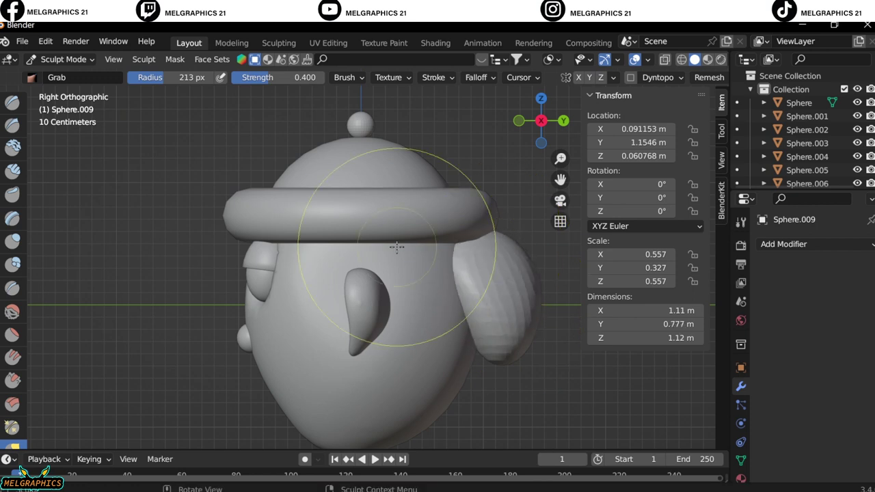
{"action": "left_click", "coordinate": [563, 120]}
{"action": "key", "text": "k"}
{"action": "left_click_drag", "start_coordinate": [411, 383], "coordinate": [478, 438]}
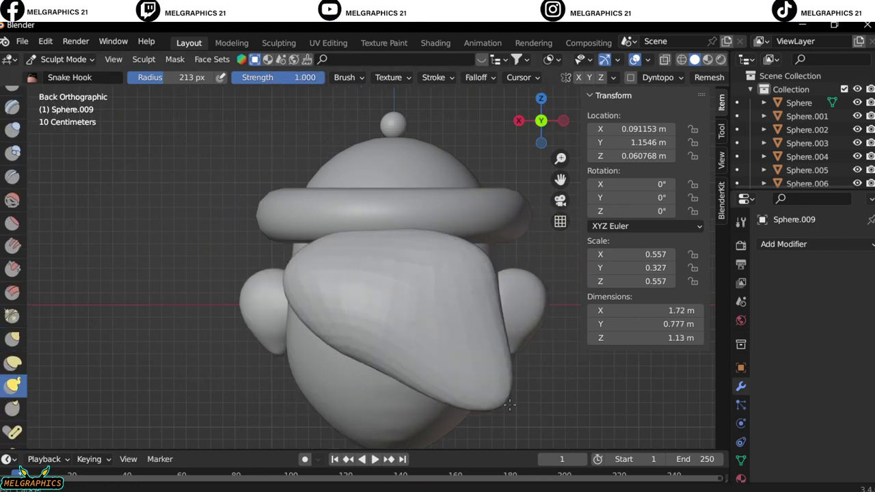
{"action": "left_click_drag", "start_coordinate": [328, 383], "coordinate": [274, 424]}
{"action": "key", "text": "KP_1"}
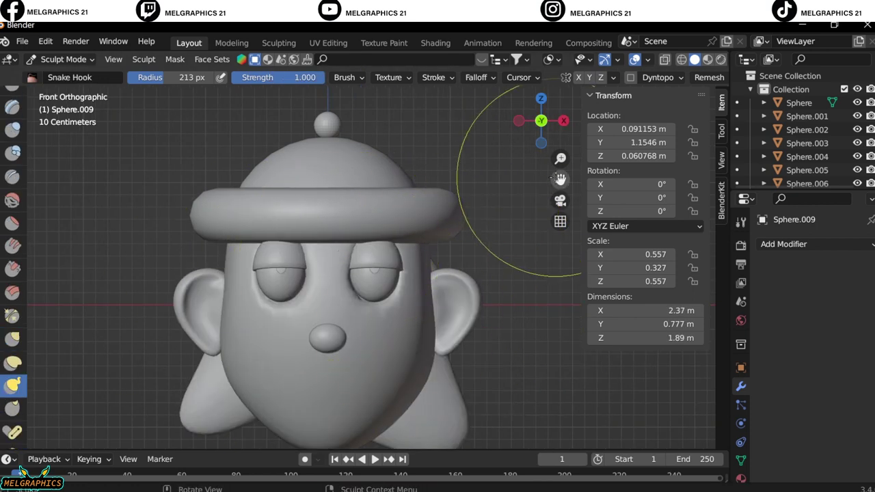
{"action": "key", "text": "KP_Decimal"}
{"action": "key", "text": "g"}
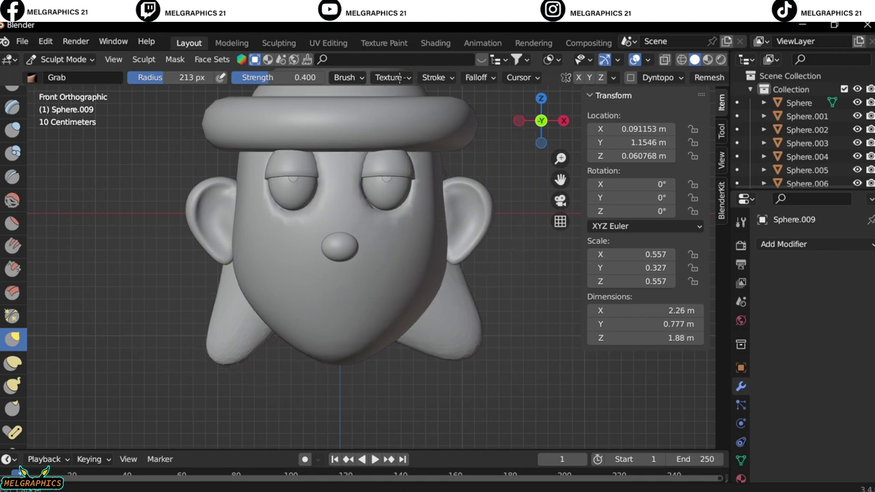
- Lengthen the hair mass downward and reshape it with the Grab brush
{"action": "middle_click_drag", "start_coordinate": [400, 78], "coordinate": [303, 214]}
{"action": "key", "text": "KP_3"}
{"action": "mouse_move", "coordinate": [472, 280]}
{"action": "left_mouse_down"}
{"action": "mouse_move", "coordinate": [469, 308]}
{"action": "mouse_move", "coordinate": [433, 316]}
{"action": "mouse_move", "coordinate": [414, 337]}
{"action": "left_mouse_up"}
{"action": "key", "text": "KP_1"}
{"action": "middle_click_drag", "start_coordinate": [396, 325], "coordinate": [479, 251]}
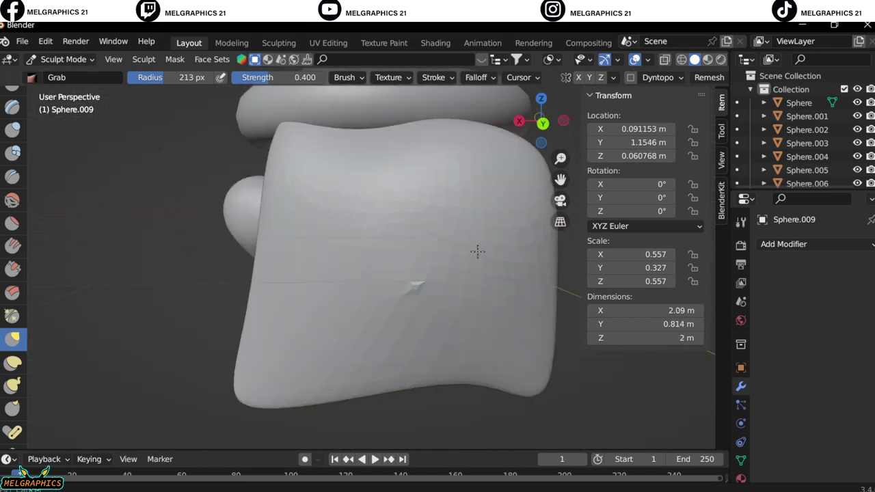
{"action": "left_click_drag", "start_coordinate": [478, 251], "coordinate": [392, 275]}
- Pull a long hair strand downward with the Snake Hook brush
{"action": "left_click", "coordinate": [13, 385]}
{"action": "key", "text": "KP_3"}
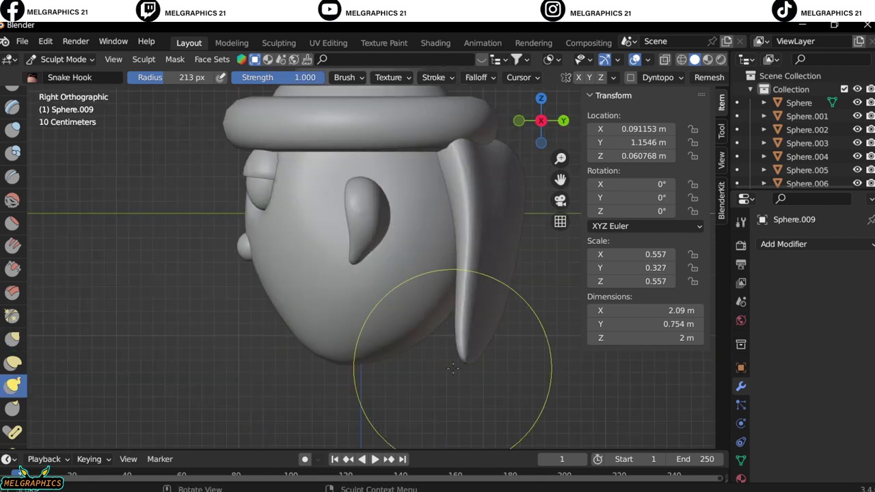
{"action": "mouse_move", "coordinate": [429, 371]}
{"action": "left_mouse_down"}
{"action": "mouse_move", "coordinate": [381, 381]}
{"action": "mouse_move", "coordinate": [479, 294]}
{"action": "left_mouse_up"}
{"action": "mouse_move", "coordinate": [479, 293]}
{"action": "middle_mouse_down"}
{"action": "mouse_move", "coordinate": [384, 384]}
{"action": "mouse_move", "coordinate": [244, 333]}
{"action": "middle_mouse_up"}
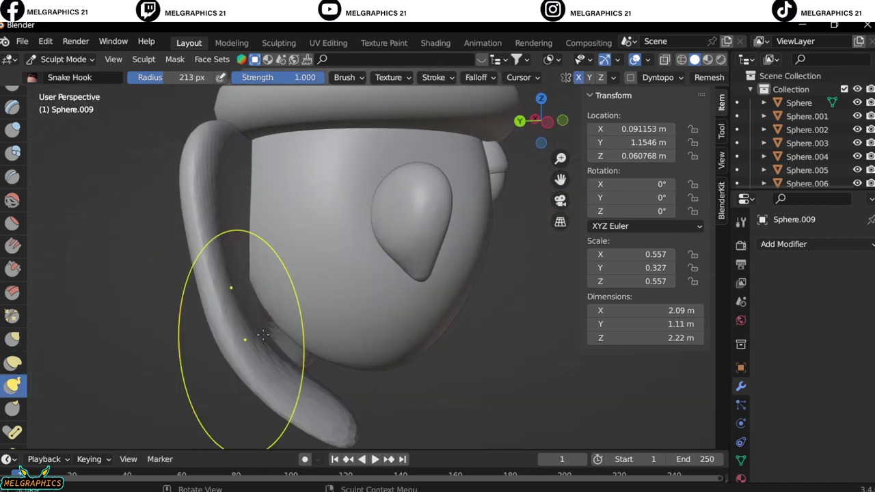
- Return to Object Mode and apply Shade Smooth to the hair
{"action": "key", "text": "KP_1"}
{"action": "left_click", "coordinate": [63, 59]}
{"action": "left_click", "coordinate": [72, 24]}
{"action": "right_click", "coordinate": [205, 157]}
{"action": "left_click", "coordinate": [205, 167]}
- Add a new UV sphere, drop it along Z below the head, and scale it down
{"action": "scroll", "coordinate": [508, 369], "scroll_direction": "down", "scroll_amount": 5}
{"action": "middle_click_drag", "start_coordinate": [508, 370], "coordinate": [407, 323]}
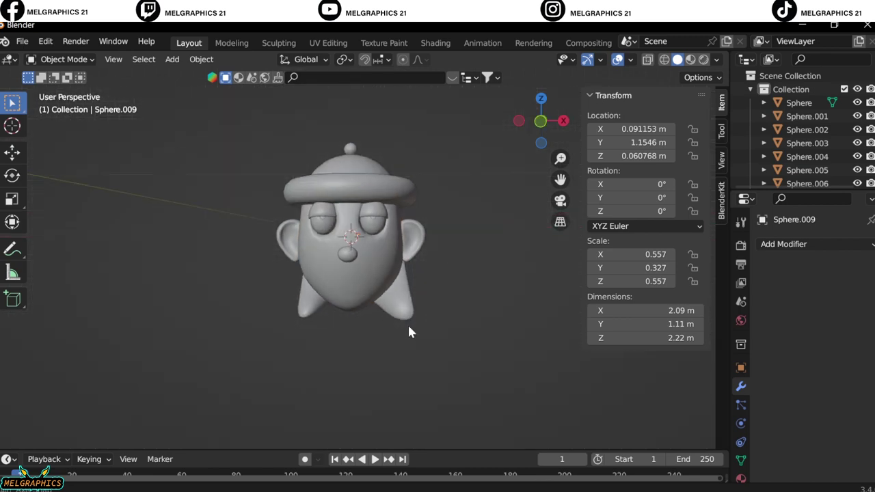
{"action": "key", "text": "KP_1"}
{"action": "key", "text": "shift+a"}
{"action": "left_click", "coordinate": [418, 266]}
{"action": "key", "text": "g"}
{"action": "key", "text": "z"}
{"action": "left_click", "coordinate": [440, 391]}
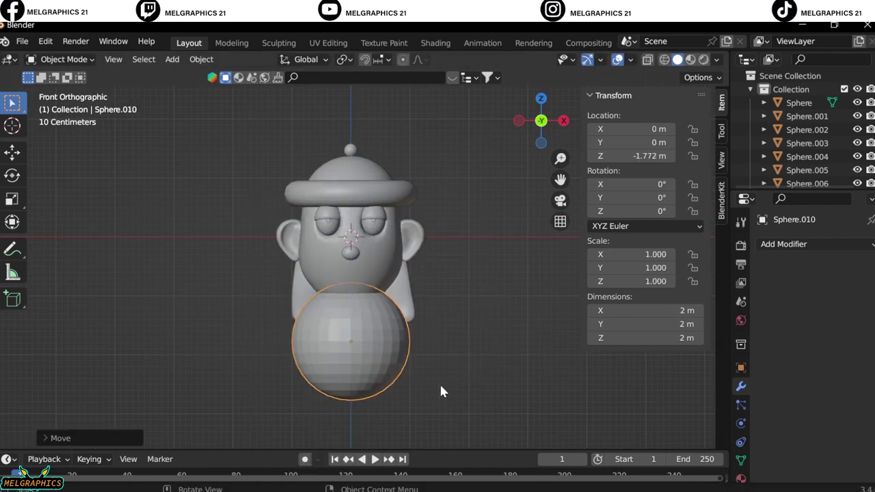
{"action": "key", "text": "s"}
{"action": "left_click", "coordinate": [419, 378]}
- Move the lower sphere along Y so it sits under the chin
{"action": "key", "text": "KP_3"}
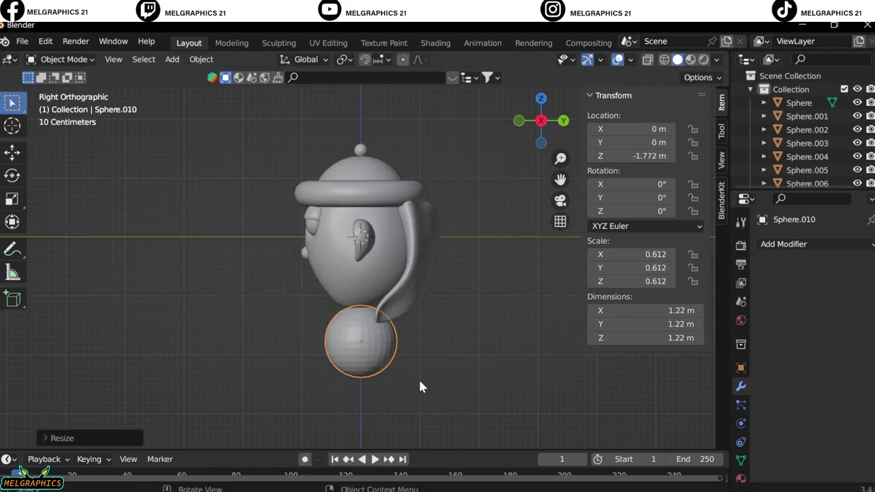
{"action": "key", "text": "g"}
{"action": "key", "text": "y"}
{"action": "left_click", "coordinate": [433, 354]}
{"action": "key", "text": "KP_1"}
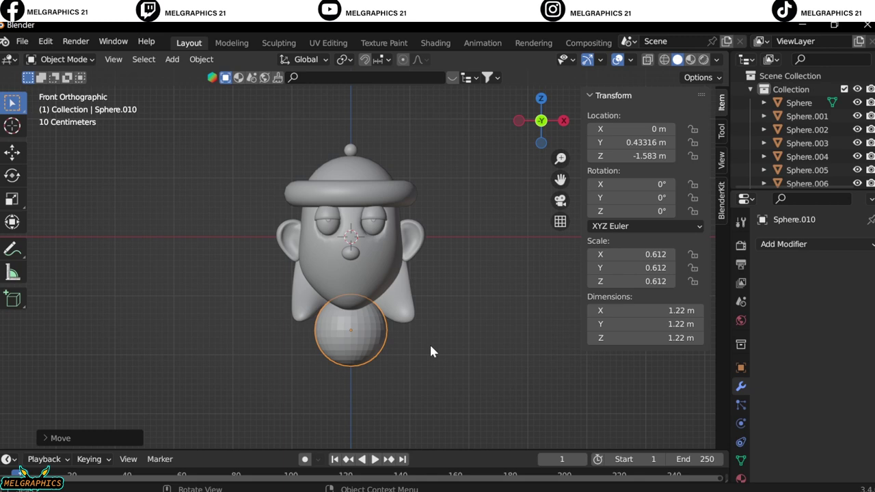
{"action": "scroll", "coordinate": [431, 351], "scroll_direction": "up", "scroll_amount": 3}
- In Sculpt Mode, narrow the lower sphere and pull its base out into a flared bell shape
{"action": "left_click", "coordinate": [60, 59]}
{"action": "left_click", "coordinate": [62, 97]}
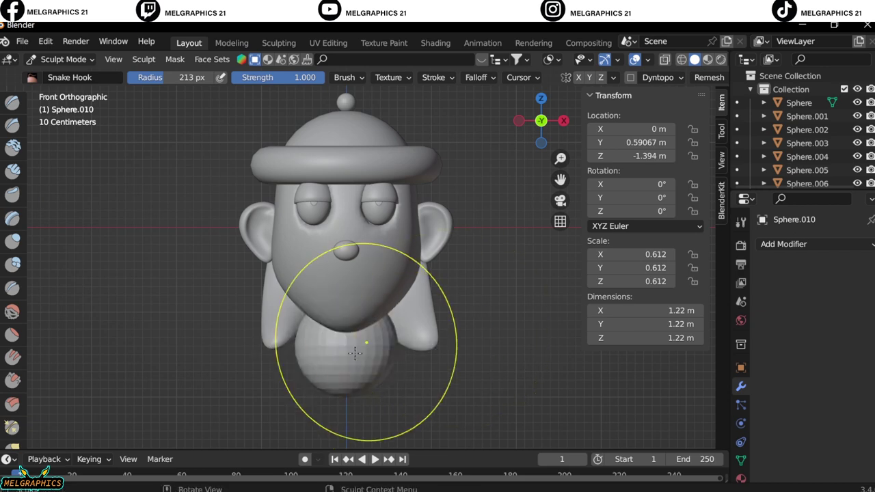
{"action": "mouse_move", "coordinate": [430, 326]}
{"action": "left_mouse_down"}
{"action": "mouse_move", "coordinate": [371, 300]}
{"action": "mouse_move", "coordinate": [336, 371]}
{"action": "left_mouse_up"}
{"action": "left_click", "coordinate": [564, 120]}
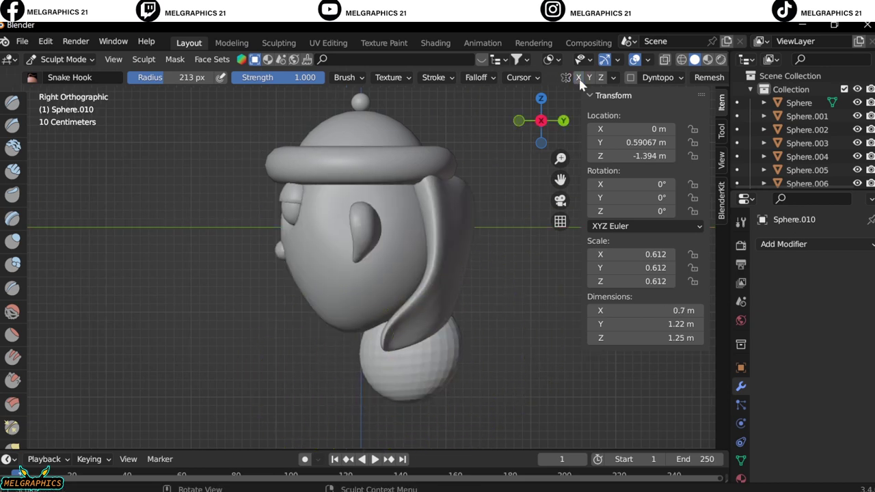
{"action": "left_click_drag", "start_coordinate": [465, 349], "coordinate": [421, 353]}
{"action": "key", "text": "KP_1"}
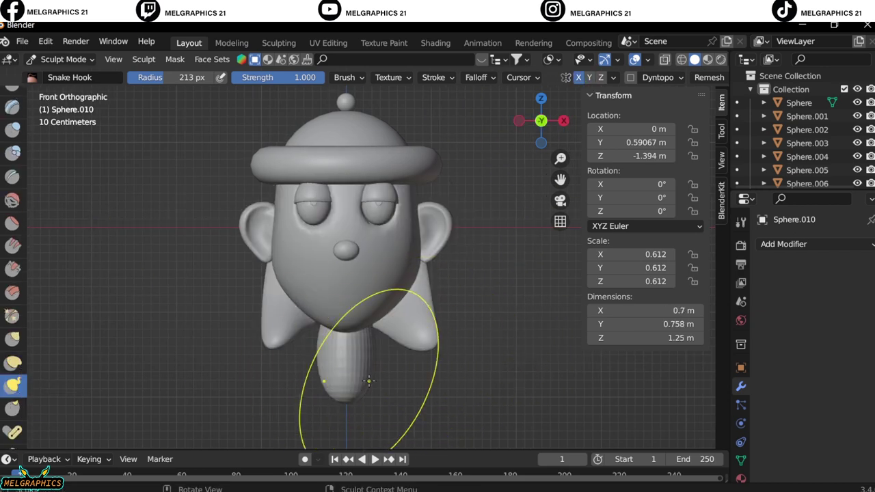
{"action": "left_click_drag", "start_coordinate": [369, 381], "coordinate": [472, 438]}
{"action": "left_click_drag", "start_coordinate": [560, 179], "coordinate": [560, 53]}
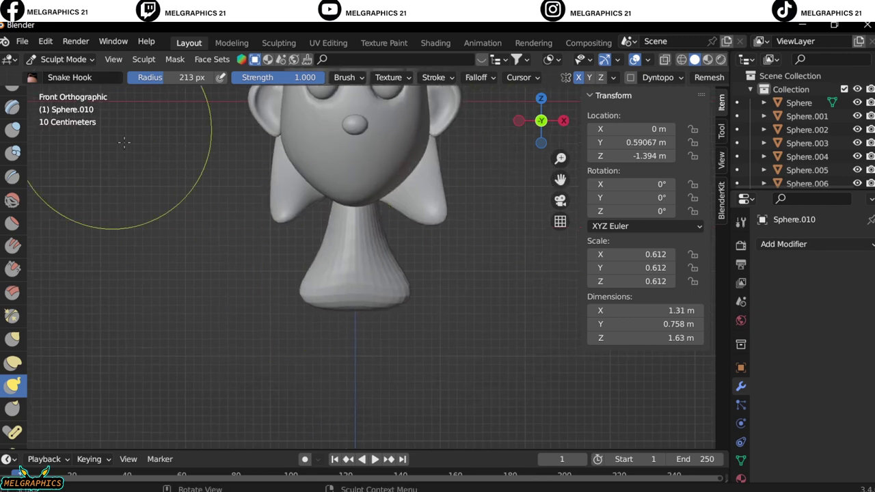
{"action": "left_click", "coordinate": [63, 60]}
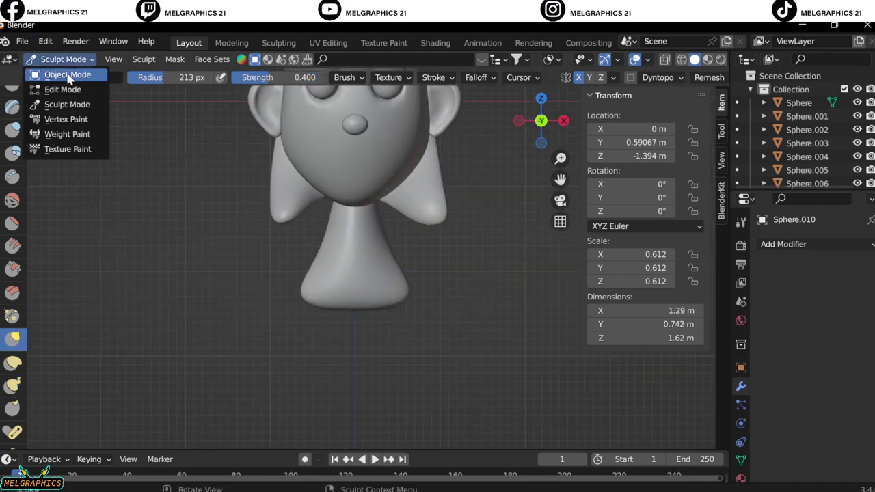
- Back in Object Mode, add a new UV sphere for the chest
{"action": "left_click", "coordinate": [68, 76]}
{"action": "key", "text": "shift+a"}
{"action": "left_click", "coordinate": [556, 207]}
{"action": "key", "text": "g"}
{"action": "key", "text": "z"}
{"action": "left_click", "coordinate": [436, 279]}
- Move the new sphere along Y and Z so it sits just below the neck
{"action": "key", "text": "g"}
{"action": "key", "text": "y"}
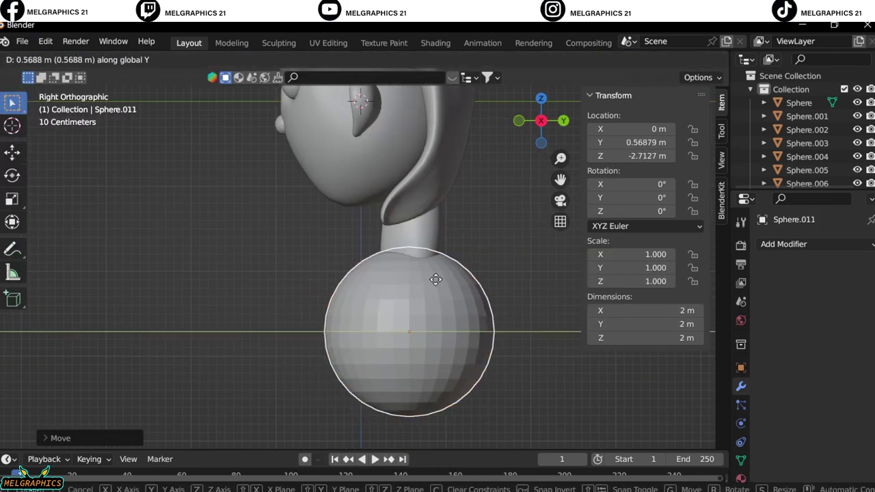
{"action": "key", "text": "z"}
{"action": "left_click", "coordinate": [434, 254]}
{"action": "key", "text": "KP_1"}
{"action": "key", "text": "g"}
{"action": "key", "text": "z"}
{"action": "left_click", "coordinate": [406, 312]}
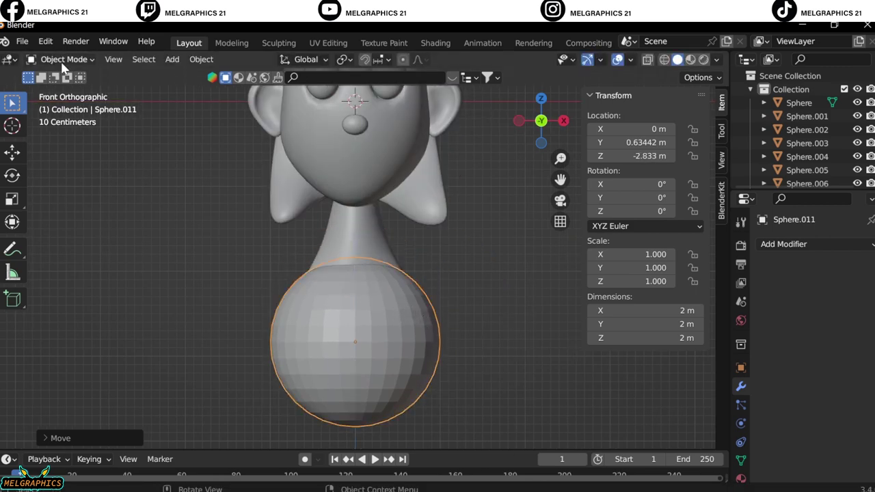
- Grab-sculpt the sphere into a broad chest with a pointed bottom and pushed-in back
{"action": "left_click_drag", "start_coordinate": [410, 321], "coordinate": [438, 307]}
{"action": "left_click_drag", "start_coordinate": [356, 383], "coordinate": [360, 414]}
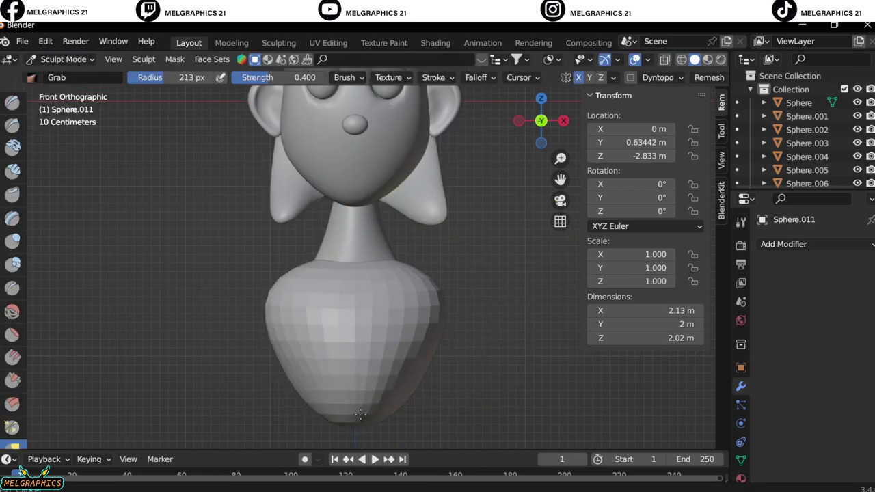
{"action": "left_click_drag", "start_coordinate": [235, 254], "coordinate": [293, 273]}
{"action": "key", "text": "KP_3"}
{"action": "left_click_drag", "start_coordinate": [493, 342], "coordinate": [380, 358]}
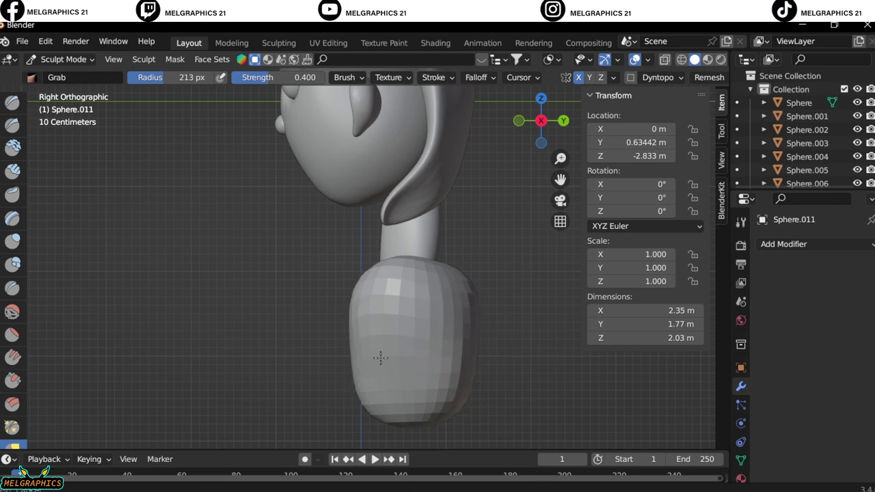
{"action": "key", "text": "KP_1"}
{"action": "left_click", "coordinate": [57, 59]}
{"action": "left_click", "coordinate": [68, 78]}
- Save the project as day15.blend, then select the chest body's material settings
{"action": "left_click", "coordinate": [22, 41]}
{"action": "left_click", "coordinate": [75, 151]}
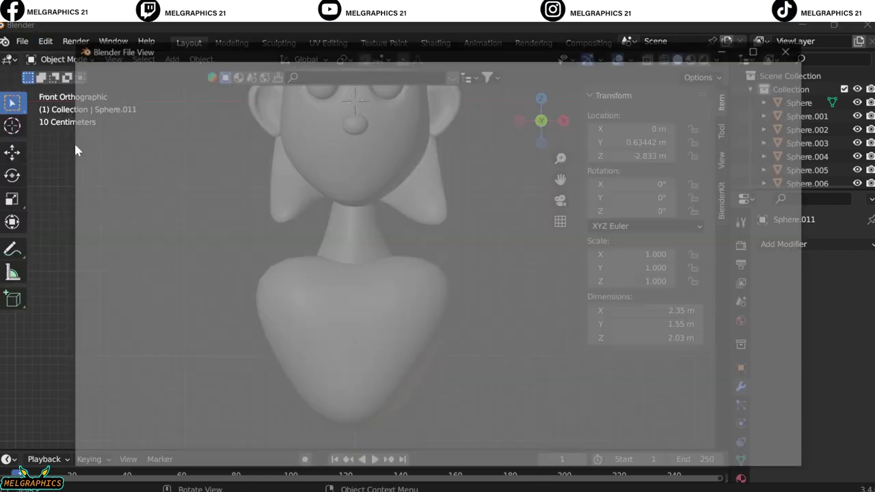
{"action": "type", "text": "day15.blend"}
{"action": "left_click", "coordinate": [661, 459]}
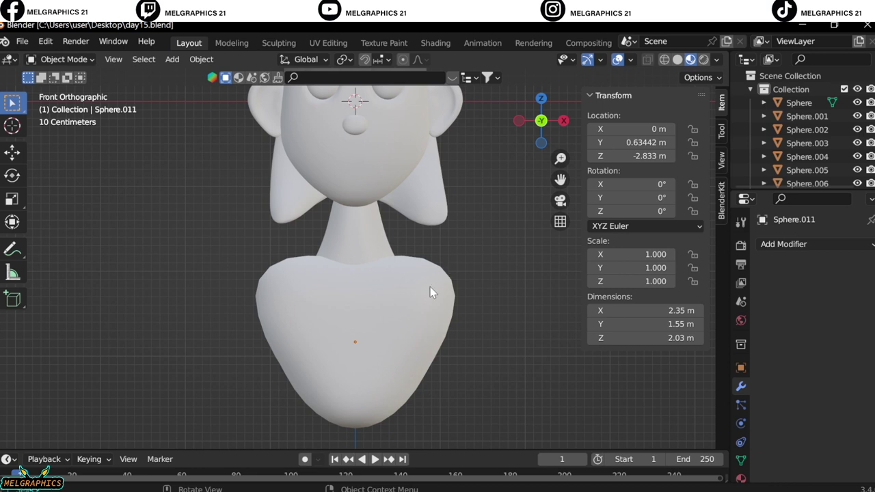
{"action": "left_click", "coordinate": [431, 292]}
{"action": "left_click", "coordinate": [741, 479]}
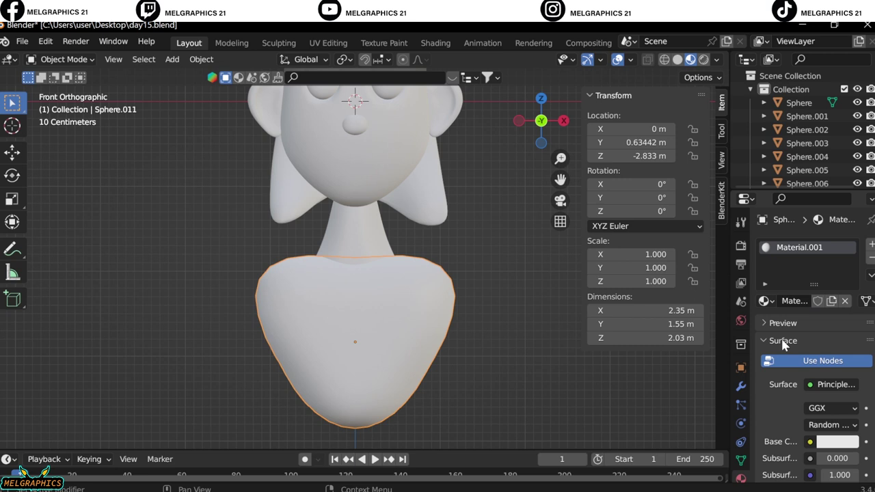
- Set the chest's base colour to pink, then give the hat's brim ring a new pink material
{"action": "left_click", "coordinate": [838, 442]}
{"action": "left_click", "coordinate": [811, 325]}
{"action": "left_click_drag", "start_coordinate": [561, 180], "coordinate": [444, 187]}
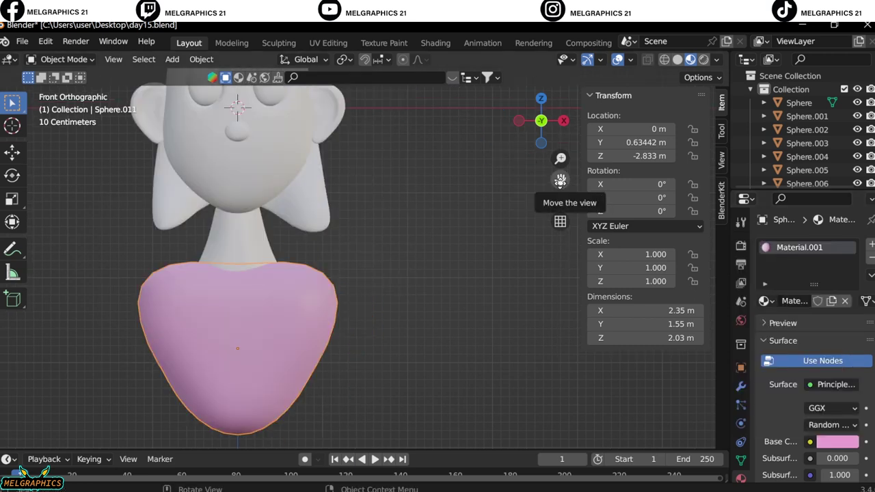
{"action": "left_click_drag", "start_coordinate": [558, 179], "coordinate": [599, 316]}
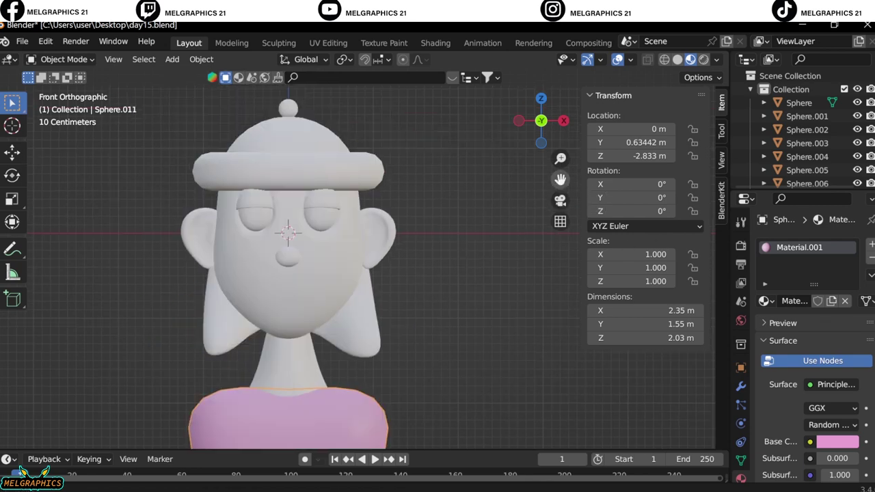
{"action": "left_click", "coordinate": [294, 188]}
{"action": "left_click", "coordinate": [824, 301]}
{"action": "left_click", "coordinate": [837, 442]}
{"action": "left_click", "coordinate": [814, 321]}
- Give the hat dome a new green material
{"action": "left_click", "coordinate": [294, 154]}
{"action": "left_click", "coordinate": [838, 442]}
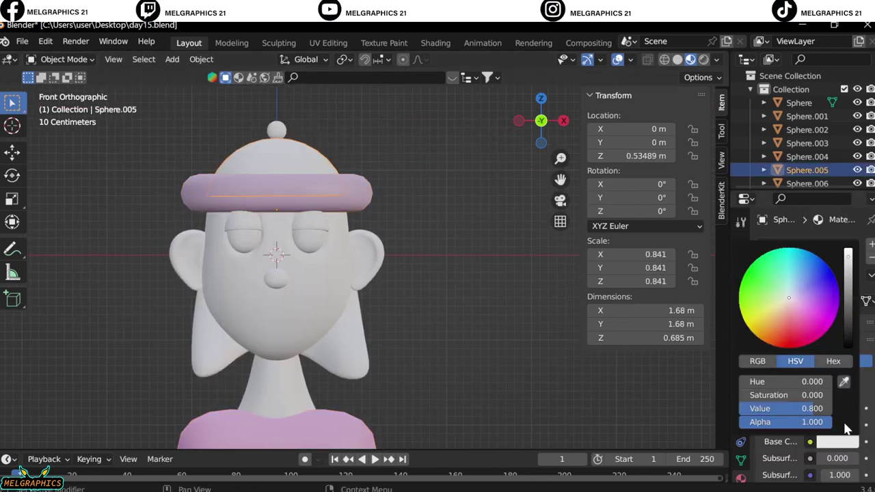
{"action": "left_click", "coordinate": [766, 294]}
{"action": "left_click", "coordinate": [276, 130]}
- Give the face a new material with a peach skin tone
{"action": "left_click", "coordinate": [837, 441]}
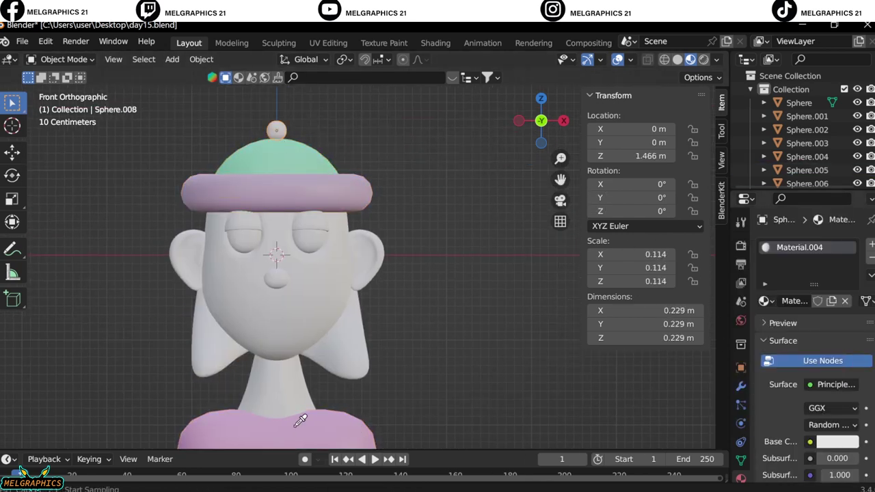
{"action": "left_click", "coordinate": [313, 243]}
{"action": "left_click", "coordinate": [799, 299]}
{"action": "left_click", "coordinate": [838, 442]}
{"action": "left_click", "coordinate": [738, 298]}
{"action": "left_click_drag", "start_coordinate": [739, 299], "coordinate": [779, 312]}
- Give the right ear a skin material matching the face, with value 0.8
{"action": "left_click", "coordinate": [369, 264]}
{"action": "left_click", "coordinate": [824, 299]}
{"action": "left_click", "coordinate": [838, 441]}
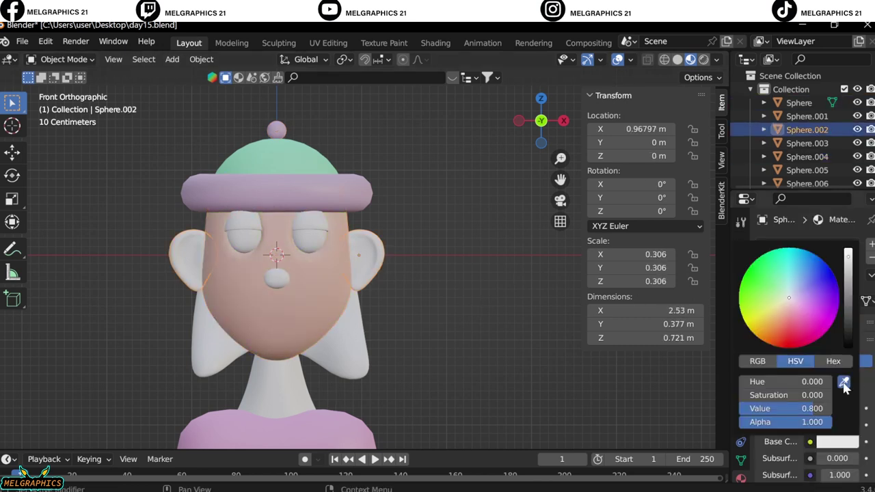
{"action": "left_click", "coordinate": [403, 290]}
{"action": "left_click", "coordinate": [307, 301]}
{"action": "left_click", "coordinate": [844, 443]}
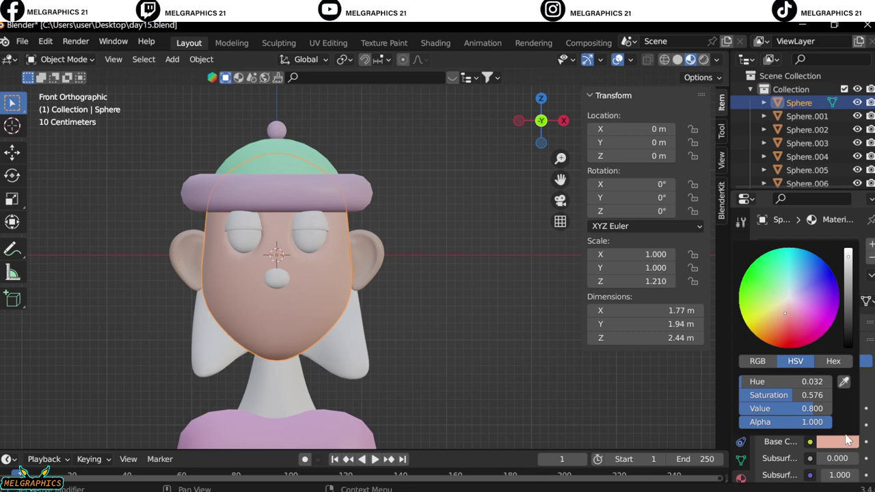
{"action": "left_click", "coordinate": [370, 263]}
{"action": "left_click", "coordinate": [837, 442]}
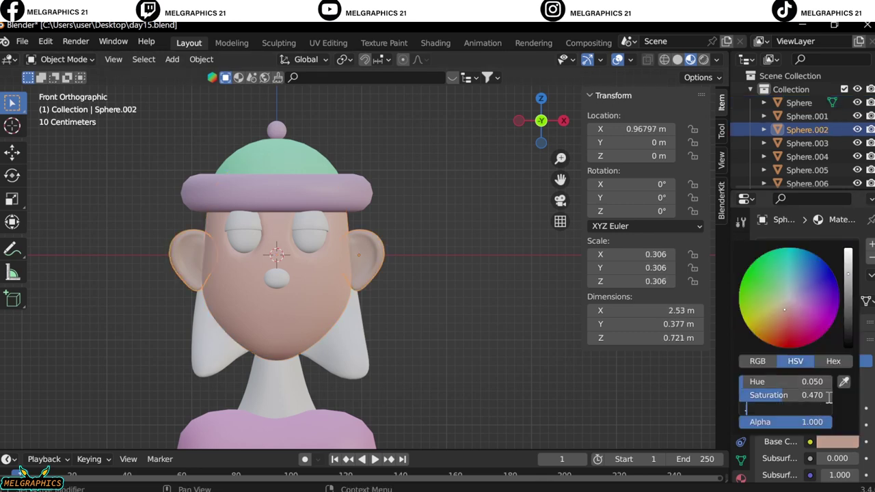
{"action": "type", "text": "0.8"}
{"action": "key", "text": "Return"}
{"action": "key", "text": "Return"}
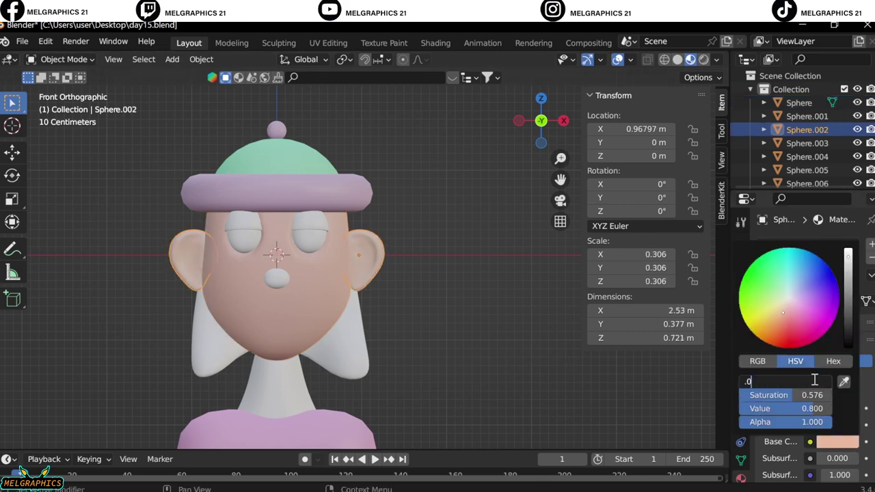
- Give the nose a skin material with hue 0.032 and saturation 0.5
{"action": "left_click", "coordinate": [277, 277]}
{"action": "left_click", "coordinate": [831, 377]}
{"action": "left_click", "coordinate": [845, 443]}
{"action": "type", "text": "0.032"}
{"action": "left_click", "coordinate": [814, 395]}
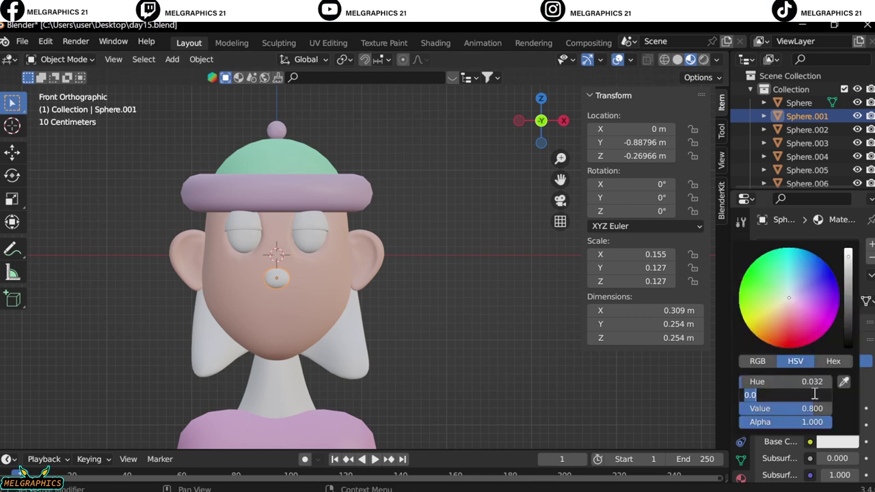
{"action": "type", "text": "0.5"}
{"action": "key", "text": "Return"}
- Give the neck a new material with a skin-tone saturation
{"action": "left_click", "coordinate": [277, 380]}
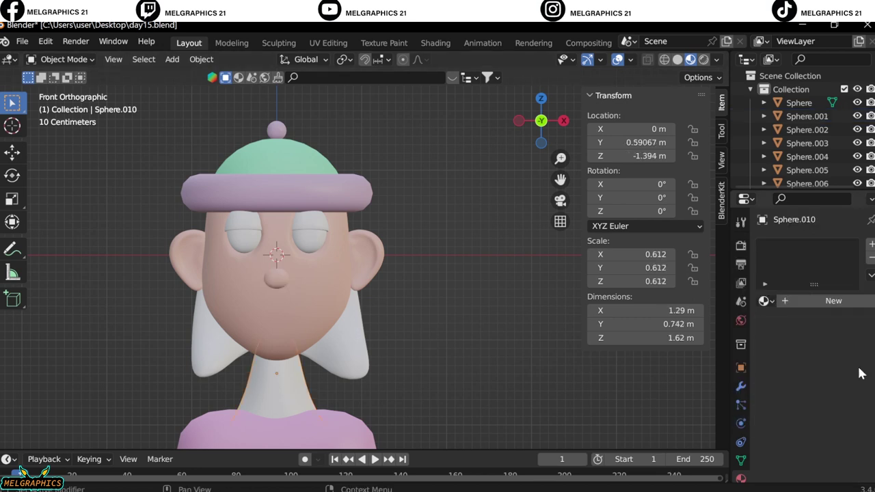
{"action": "left_click", "coordinate": [832, 299]}
{"action": "left_click", "coordinate": [838, 442]}
{"action": "left_click", "coordinate": [791, 395]}
{"action": "type", "text": "3."}
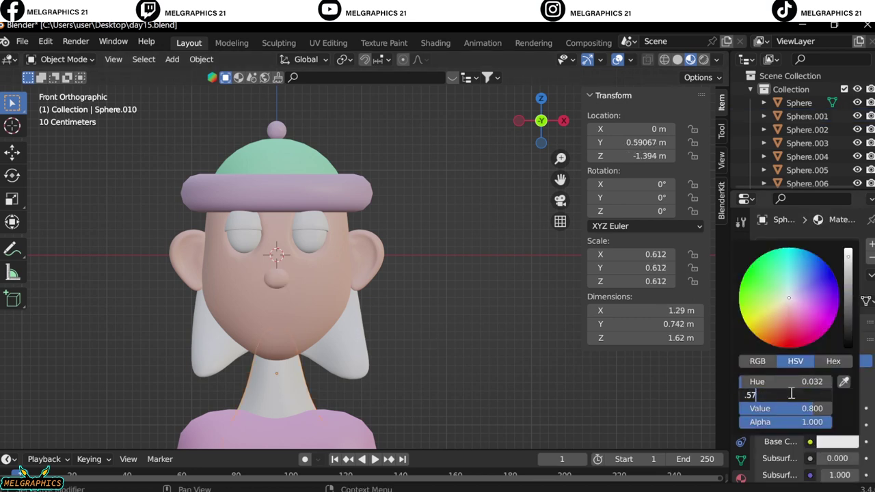
{"action": "key", "text": "Return"}
- Give the right pupil a black material and copy it for the other pupil
{"action": "left_click", "coordinate": [304, 227]}
{"action": "left_click", "coordinate": [312, 233]}
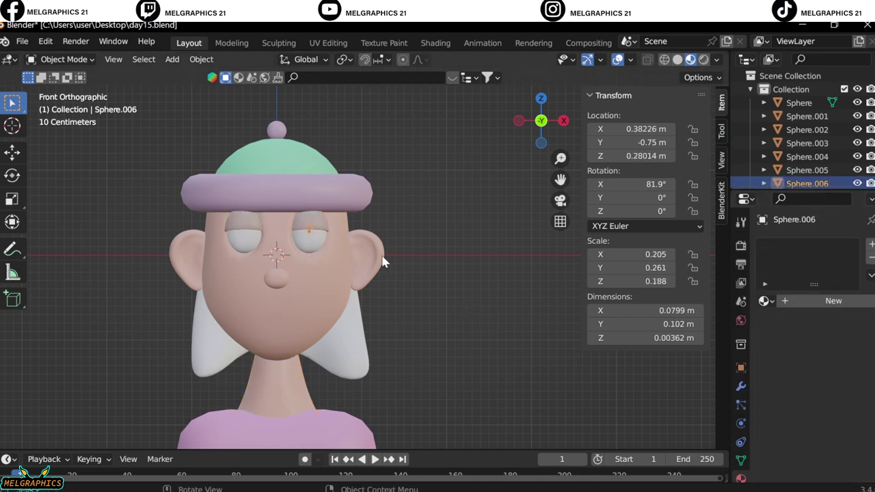
{"action": "left_click", "coordinate": [833, 301]}
{"action": "left_click", "coordinate": [838, 441]}
{"action": "left_click_drag", "start_coordinate": [855, 288], "coordinate": [854, 370]}
{"action": "key", "text": "shift+d"}
{"action": "key", "text": "Escape"}
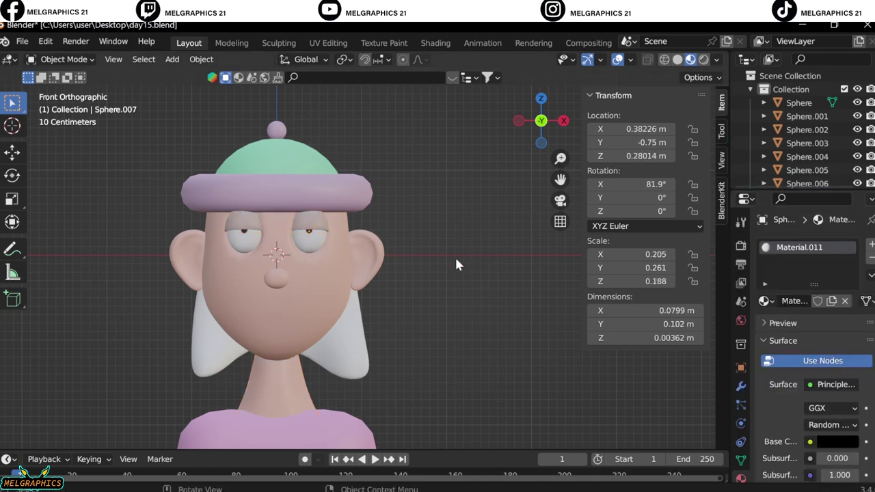
- Separate the left eyeball's iris faces into their own object
{"action": "scroll", "coordinate": [457, 265], "scroll_direction": "up", "scroll_amount": 3}
{"action": "left_click", "coordinate": [232, 154]}
{"action": "scroll", "coordinate": [121, 94], "scroll_direction": "up", "scroll_amount": 3}
{"action": "key", "text": "Tab"}
{"action": "scroll", "coordinate": [101, 109], "scroll_direction": "up", "scroll_amount": 2}
{"action": "left_click_drag", "start_coordinate": [112, 125], "coordinate": [160, 152]}
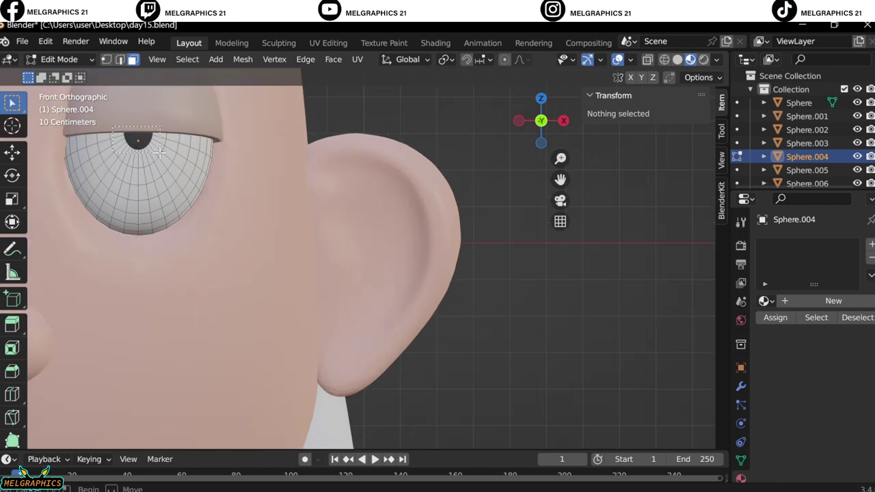
{"action": "scroll", "coordinate": [88, 303], "scroll_direction": "up", "scroll_amount": 2}
{"action": "right_click", "coordinate": [88, 303]}
{"action": "left_click", "coordinate": [221, 401]}
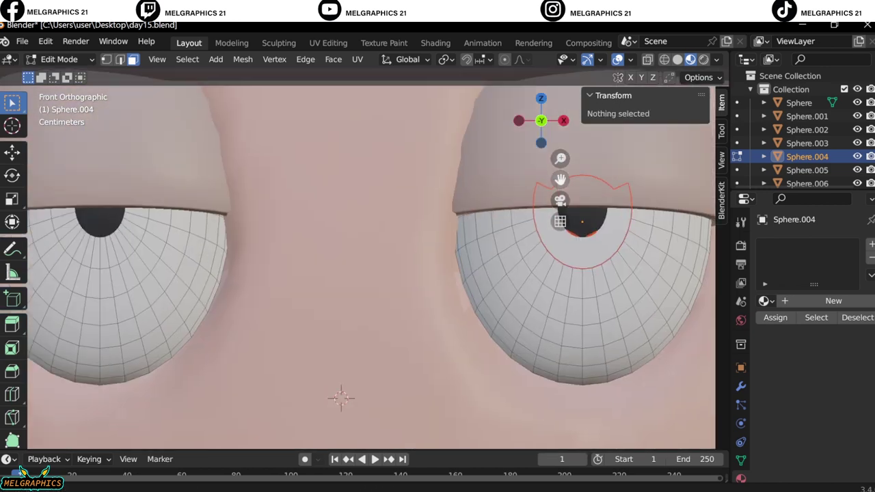
- Separate the right eye's iris faces and return to Object Mode
{"action": "scroll", "coordinate": [582, 226], "scroll_direction": "up", "scroll_amount": 3}
{"action": "key", "text": "ctrl+z"}
{"action": "right_click", "coordinate": [389, 454]}
{"action": "left_click", "coordinate": [389, 453]}
{"action": "key", "text": "Tab"}
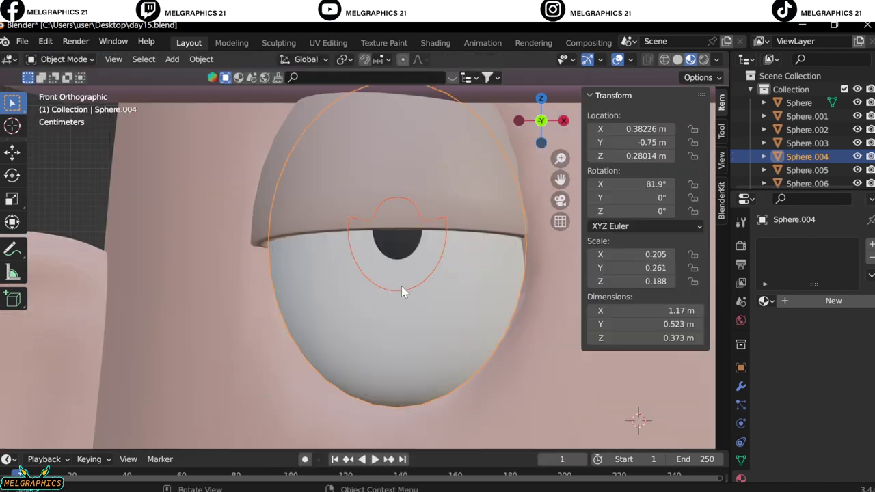
- Give the separated iris a new light-blue material
{"action": "left_click", "coordinate": [403, 292]}
{"action": "middle_click_drag", "start_coordinate": [403, 292], "coordinate": [273, 277], "text": "shift"}
{"action": "left_click", "coordinate": [820, 307]}
{"action": "left_click", "coordinate": [836, 442]}
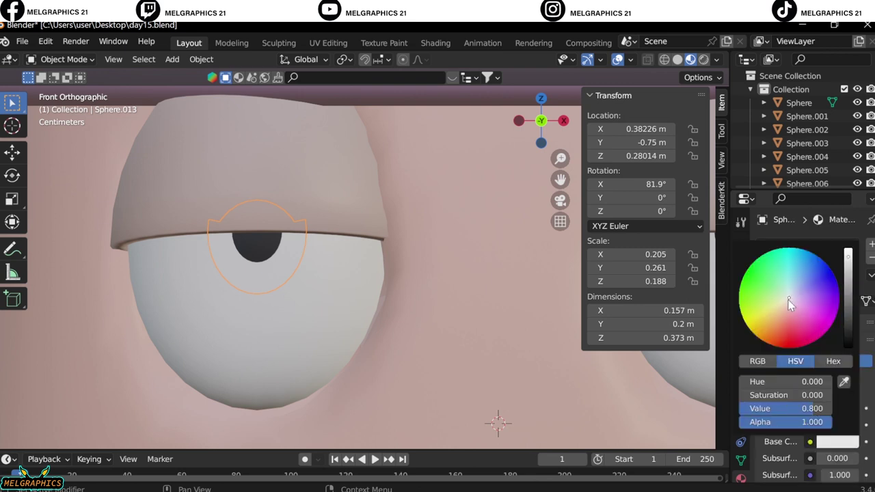
{"action": "left_click", "coordinate": [800, 282]}
- Make the second iris light blue with saturation 0.742
{"action": "middle_click_drag", "start_coordinate": [479, 274], "coordinate": [171, 273], "text": "shift"}
{"action": "left_click", "coordinate": [453, 229]}
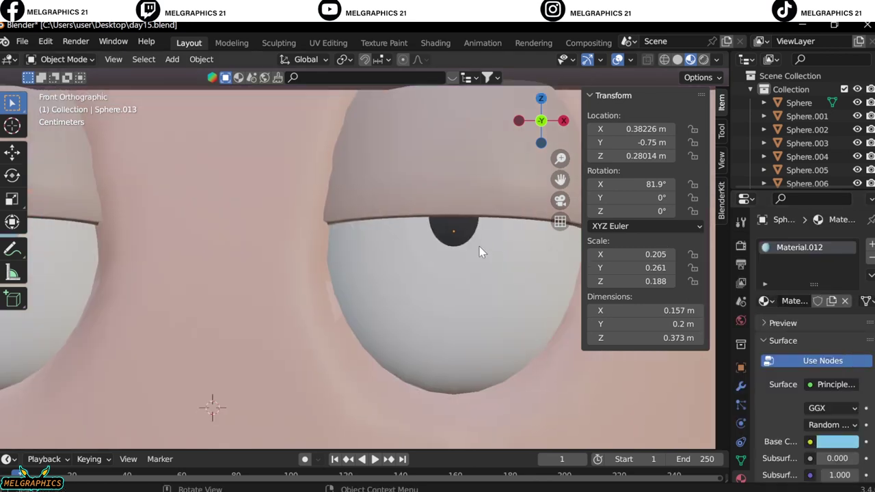
{"action": "left_click", "coordinate": [836, 442]}
{"action": "type", "text": "0.742"}
{"action": "left_click", "coordinate": [827, 381]}
{"action": "type", "text": ".572"}
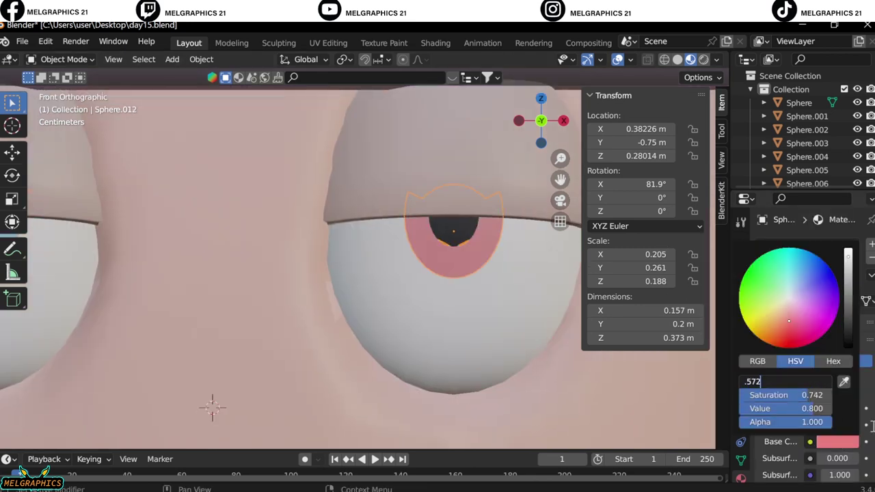
{"action": "key", "text": "Return"}
{"action": "scroll", "coordinate": [554, 380], "scroll_direction": "down", "scroll_amount": 5}
{"action": "scroll", "coordinate": [274, 347], "scroll_direction": "up", "scroll_amount": 6}
{"action": "left_click", "coordinate": [415, 238]}
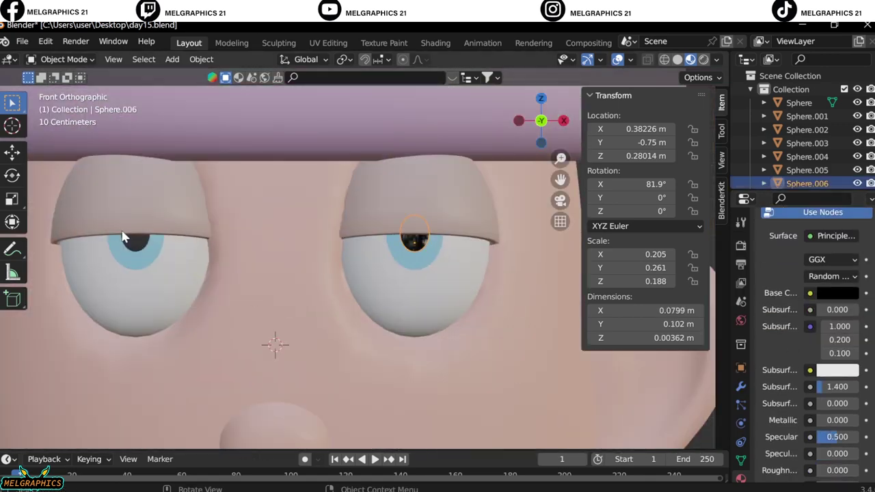
{"action": "scroll", "coordinate": [419, 308], "scroll_direction": "down", "scroll_amount": 9}
- Give the hair a new black material
{"action": "left_click", "coordinate": [420, 308]}
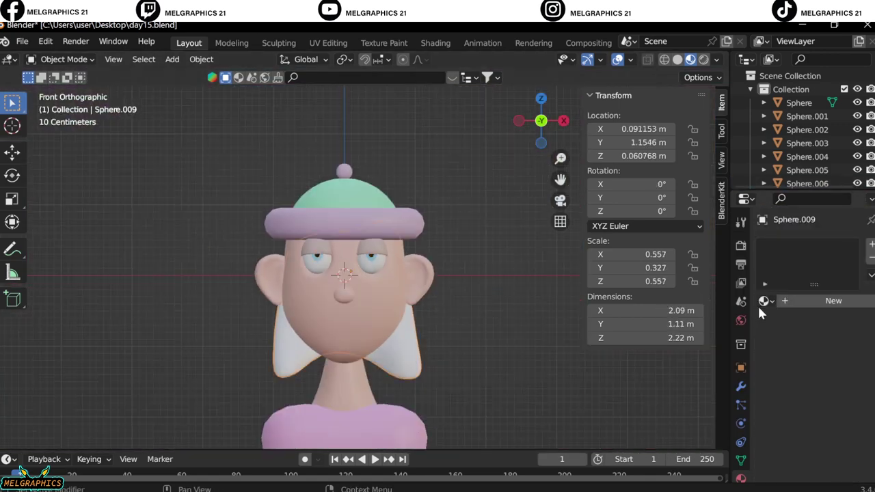
{"action": "left_click", "coordinate": [834, 301]}
{"action": "left_click", "coordinate": [838, 445]}
{"action": "scroll", "coordinate": [807, 342], "scroll_direction": "down", "scroll_amount": 3}
{"action": "scroll", "coordinate": [440, 332], "scroll_direction": "down", "scroll_amount": 2}
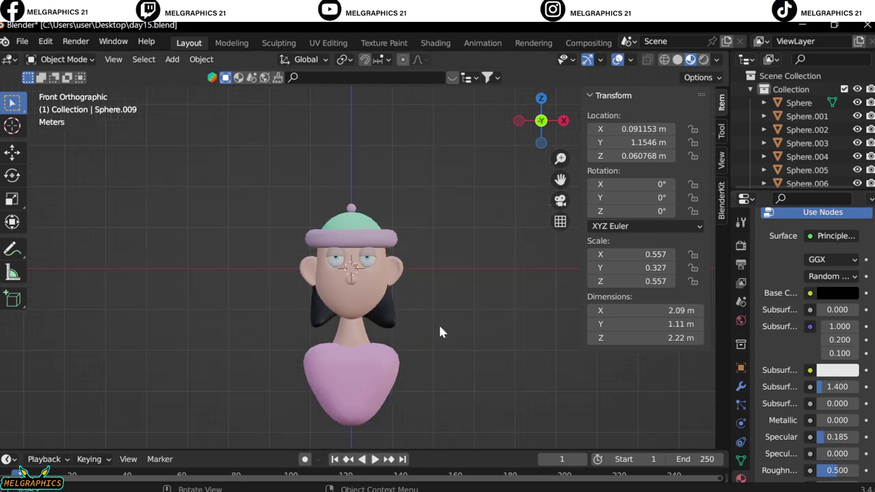
{"action": "scroll", "coordinate": [443, 315], "scroll_direction": "up", "scroll_amount": 3}
{"action": "scroll", "coordinate": [441, 273], "scroll_direction": "up", "scroll_amount": 3}
- Add a UV sphere, scale it down and place it near the hat brim
{"action": "left_click", "coordinate": [438, 250]}
{"action": "key", "text": "Tab"}
{"action": "key", "text": "Tab"}
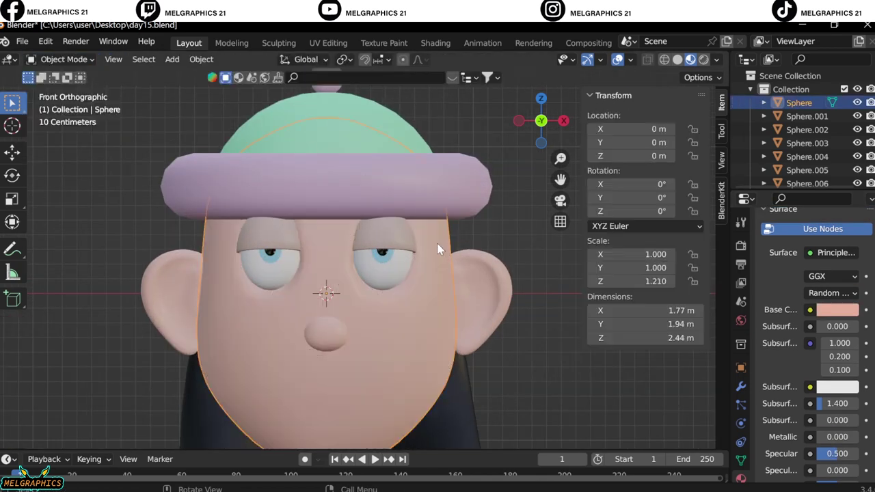
{"action": "left_click", "coordinate": [171, 58]}
{"action": "mouse_move", "coordinate": [198, 115]}
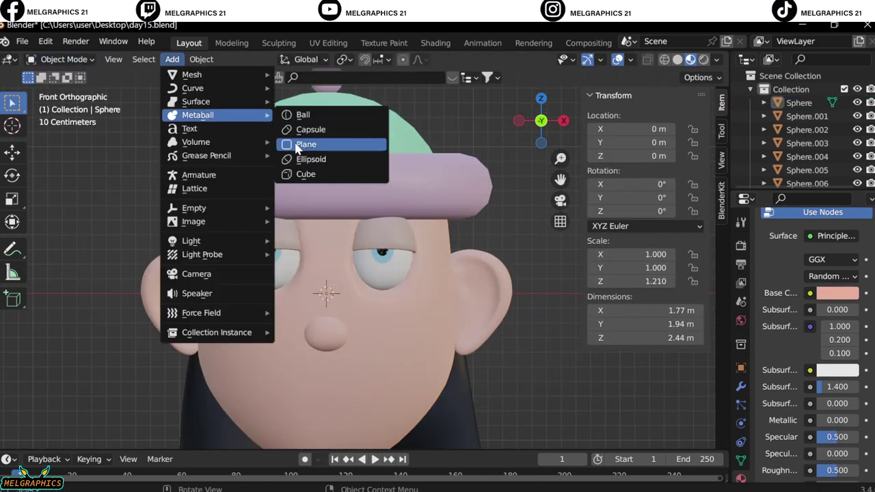
{"action": "left_click", "coordinate": [314, 113]}
{"action": "key", "text": "s"}
{"action": "left_click", "coordinate": [410, 299]}
{"action": "key", "text": "g"}
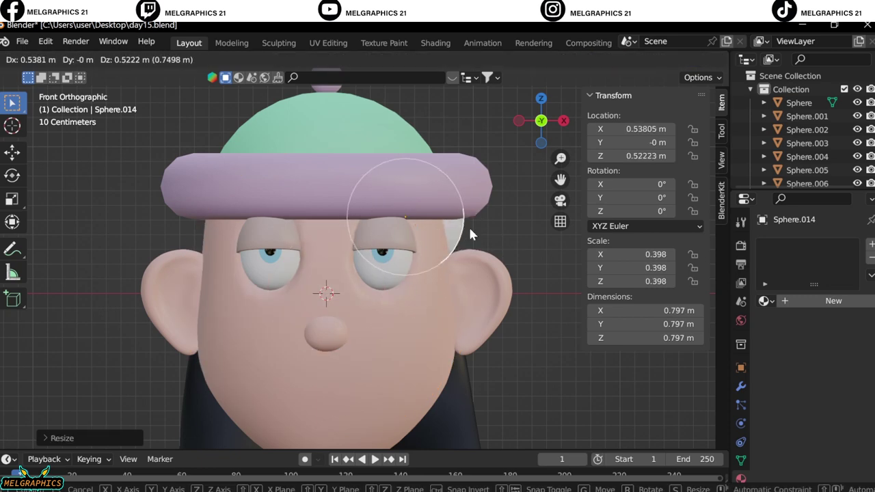
{"action": "left_click", "coordinate": [471, 234]}
{"action": "key", "text": "KP_3"}
{"action": "key", "text": "KP_1"}
- Give the sphere a pale-grey material and apply a Mirror modifier
{"action": "left_click", "coordinate": [833, 301]}
{"action": "left_click", "coordinate": [834, 442]}
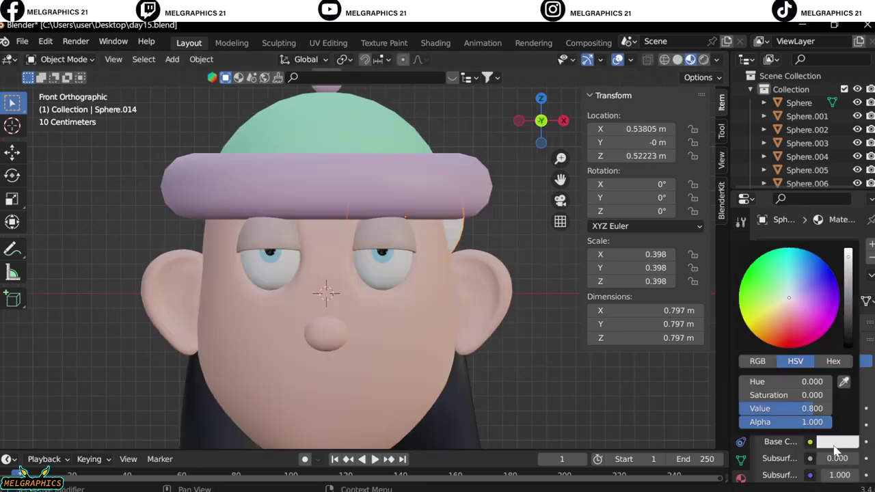
{"action": "left_click", "coordinate": [740, 387]}
{"action": "left_click", "coordinate": [783, 244]}
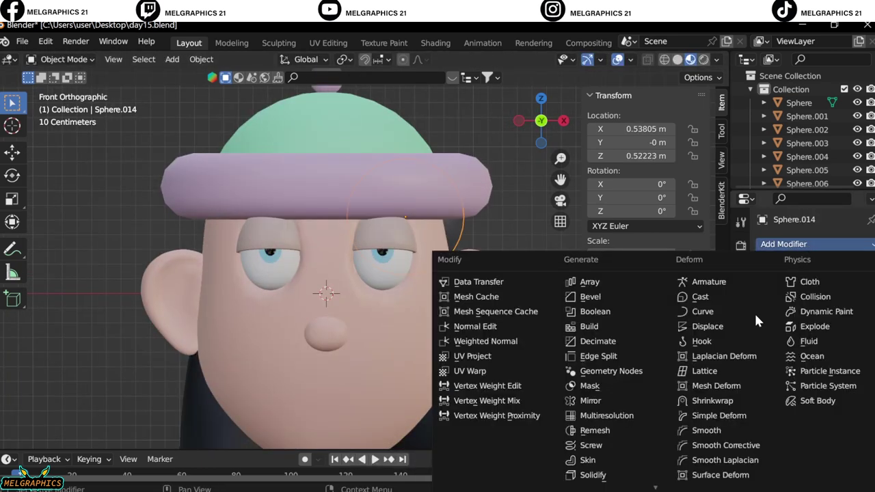
{"action": "left_click", "coordinate": [587, 402]}
{"action": "left_click", "coordinate": [335, 234]}
{"action": "left_click", "coordinate": [766, 283]}
{"action": "scroll", "coordinate": [527, 322], "scroll_direction": "down", "scroll_amount": 5}
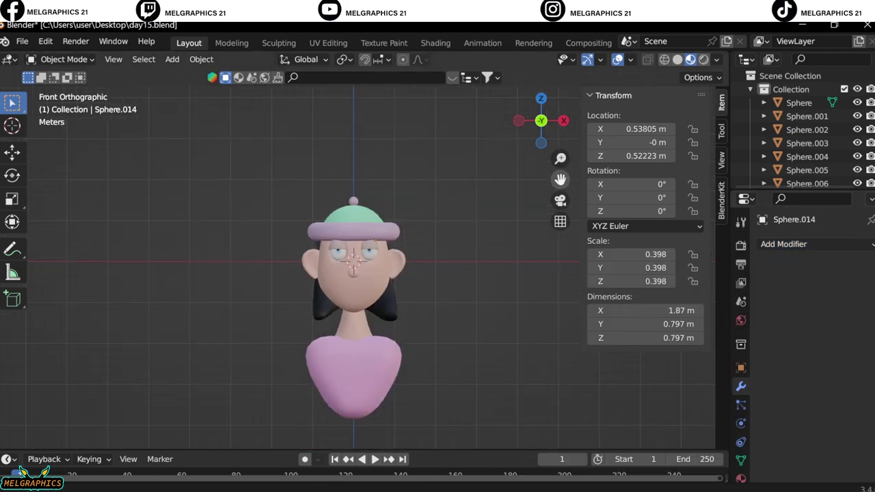
{"action": "scroll", "coordinate": [266, 342], "scroll_direction": "up", "scroll_amount": 5}
{"action": "scroll", "coordinate": [192, 175], "scroll_direction": "down", "scroll_amount": 3}
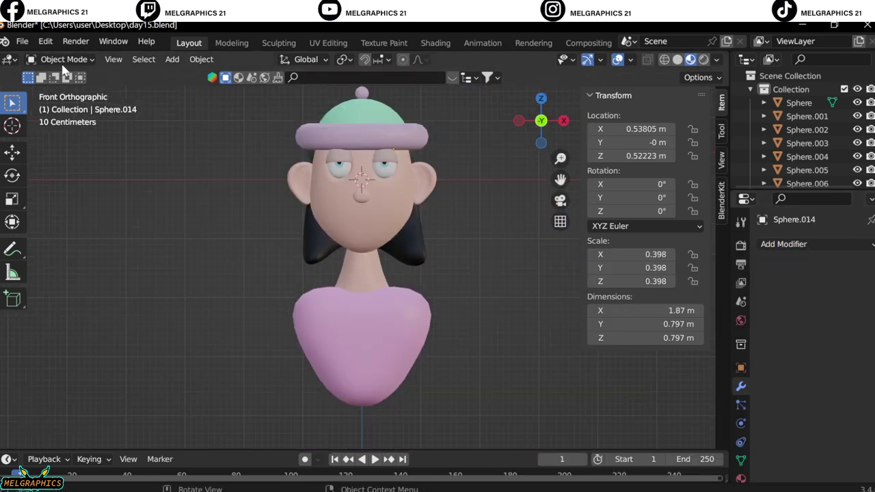
{"action": "left_click", "coordinate": [22, 41]}
- Save the file and add an area light rotated 90° on X
{"action": "left_click", "coordinate": [43, 125]}
{"action": "key", "text": "shift+a"}
{"action": "left_click", "coordinate": [525, 417]}
{"action": "key", "text": "KP_3"}
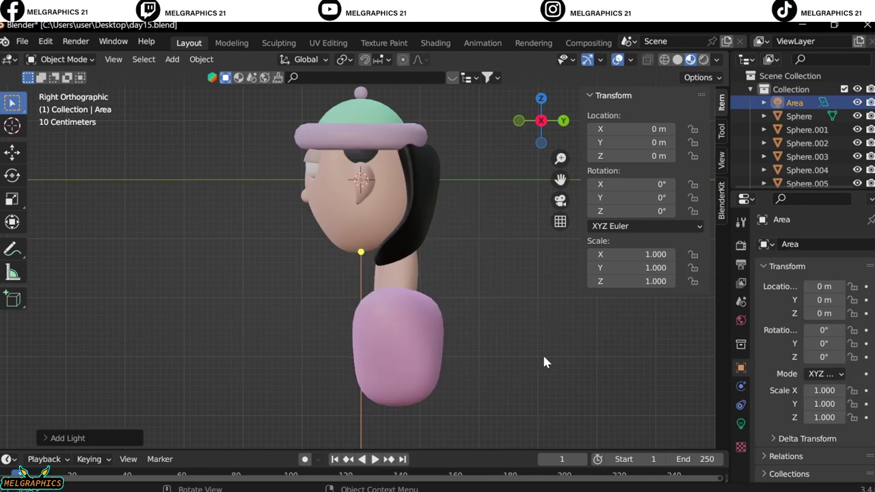
{"action": "key", "text": "r"}
{"action": "key", "text": "x"}
{"action": "key", "text": "9"}
{"action": "key", "text": "0"}
- Move the area light along Y to about -5.17, in front of the bust
{"action": "key", "text": "Return"}
{"action": "key", "text": "KP_1"}
{"action": "key", "text": "KP_3"}
{"action": "key", "text": "g"}
{"action": "key", "text": "y"}
{"action": "left_click", "coordinate": [143, 269]}
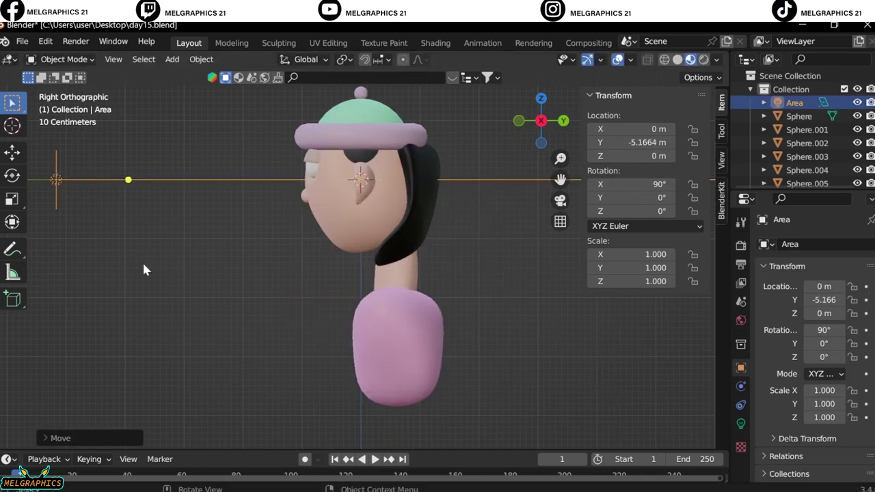
- Lower the light below head height and swing it to a diagonal angle around Z
{"action": "key", "text": "g"}
{"action": "key", "text": "z"}
{"action": "left_click", "coordinate": [138, 308]}
{"action": "key", "text": "KP_1"}
{"action": "key", "text": "KP_7"}
{"action": "left_click_drag", "start_coordinate": [616, 211], "coordinate": [656, 207]}
- Make a linked duplicate light at Z rotation -45°, placed on the opposite side along X
{"action": "key", "text": "alt+d"}
{"action": "key", "text": "x"}
{"action": "left_click", "coordinate": [523, 376]}
{"action": "right_click", "coordinate": [479, 350]}
{"action": "left_click", "coordinate": [642, 211]}
{"action": "type", "text": "-4"}
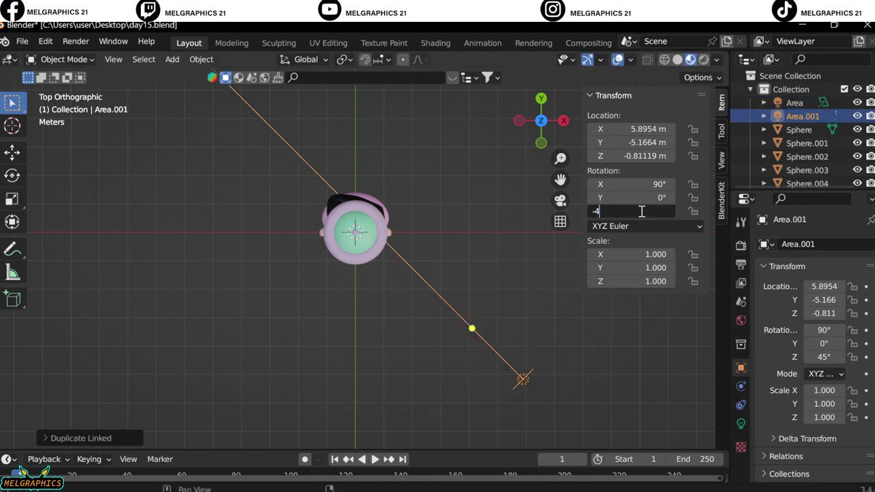
{"action": "type", "text": "5"}
{"action": "key", "text": "Return"}
{"action": "key", "text": "g"}
{"action": "key", "text": "x"}
{"action": "left_click", "coordinate": [217, 334]}
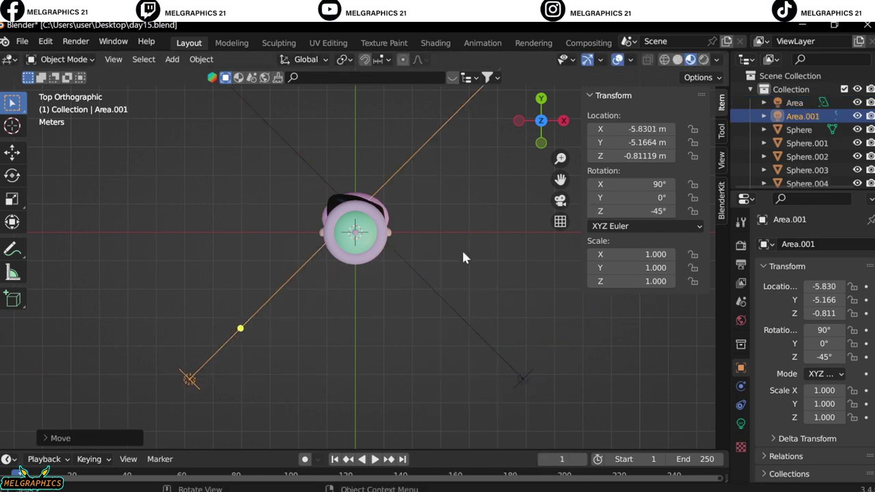
- Add a third area light and raise it above the head
{"action": "key", "text": "shift+a"}
{"action": "left_click", "coordinate": [499, 301]}
{"action": "key", "text": "KP_1"}
{"action": "key", "text": "g"}
{"action": "key", "text": "z"}
{"action": "left_click", "coordinate": [478, 172]}
- Add a camera and place it along Y in front of the bust
{"action": "key", "text": "shift+a"}
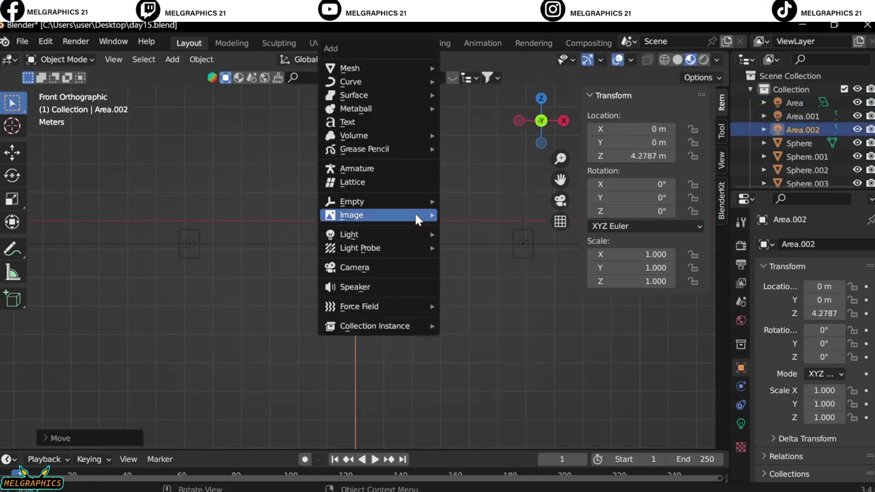
{"action": "left_click", "coordinate": [395, 260]}
{"action": "key", "text": "KP_3"}
{"action": "key", "text": "g"}
{"action": "key", "text": "y"}
{"action": "left_click", "coordinate": [132, 251]}
- Pull the camera further back and shift its framing downward in camera view
{"action": "key", "text": "KP_0"}
{"action": "key", "text": "KP_3"}
{"action": "key", "text": "g"}
{"action": "key", "text": "y"}
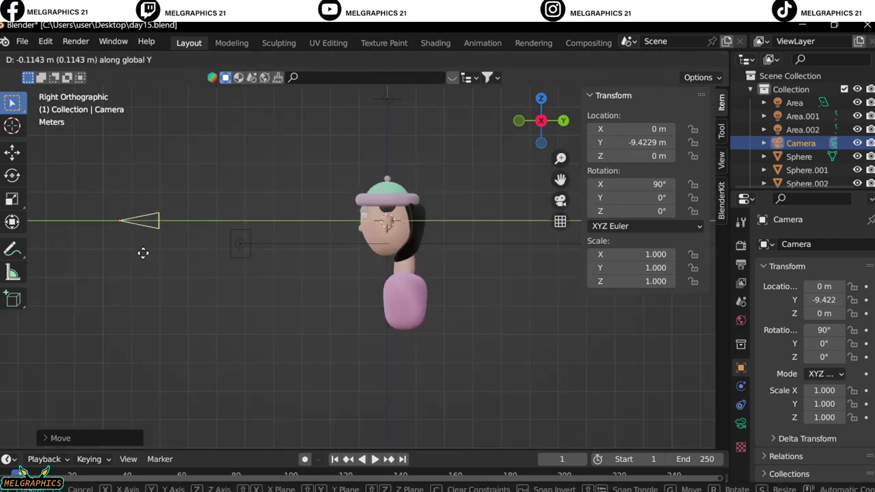
{"action": "left_click", "coordinate": [108, 260]}
{"action": "key", "text": "KP_0"}
{"action": "left_click", "coordinate": [741, 423]}
{"action": "mouse_move", "coordinate": [831, 358]}
{"action": "left_mouse_down"}
{"action": "mouse_move", "coordinate": [814, 359]}
{"action": "mouse_move", "coordinate": [844, 359]}
{"action": "left_mouse_up"}
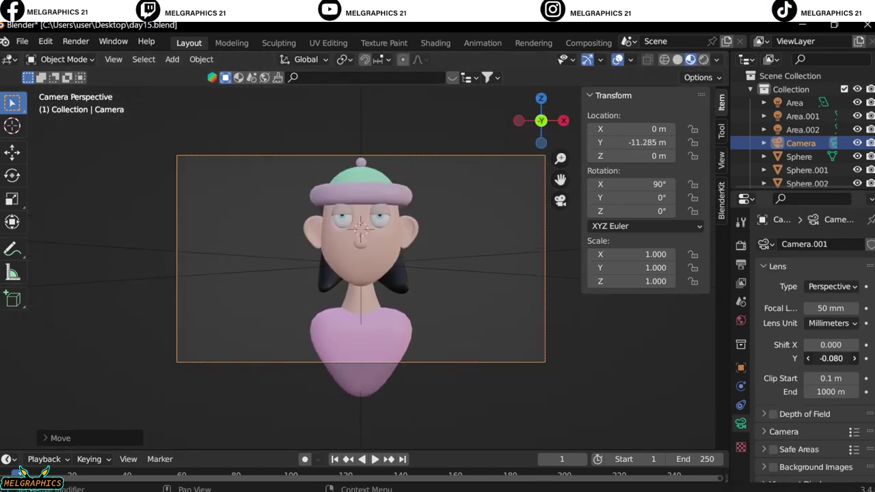
{"action": "left_click", "coordinate": [22, 41]}
- Import the cyclorama FBX file from the Downloads folder
{"action": "left_click", "coordinate": [185, 331]}
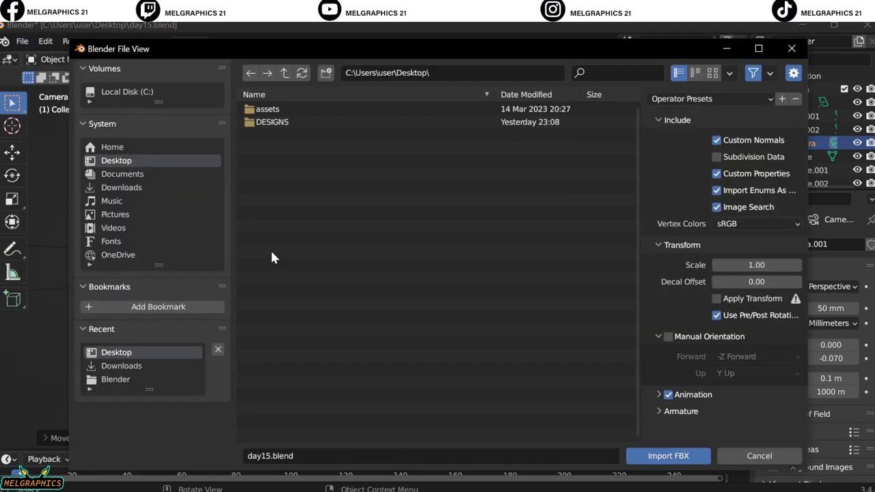
{"action": "left_click", "coordinate": [129, 188]}
{"action": "left_click", "coordinate": [295, 213]}
{"action": "double_click", "coordinate": [295, 213]}
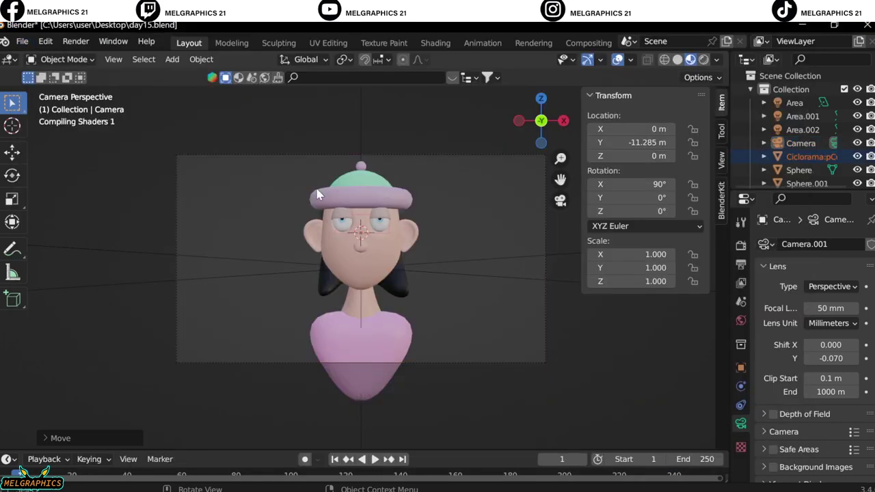
- Scale the cyclorama, lower it under the bust, and fit it to the camera frame
{"action": "key", "text": "s"}
{"action": "key", "text": "Return"}
{"action": "key", "text": "s"}
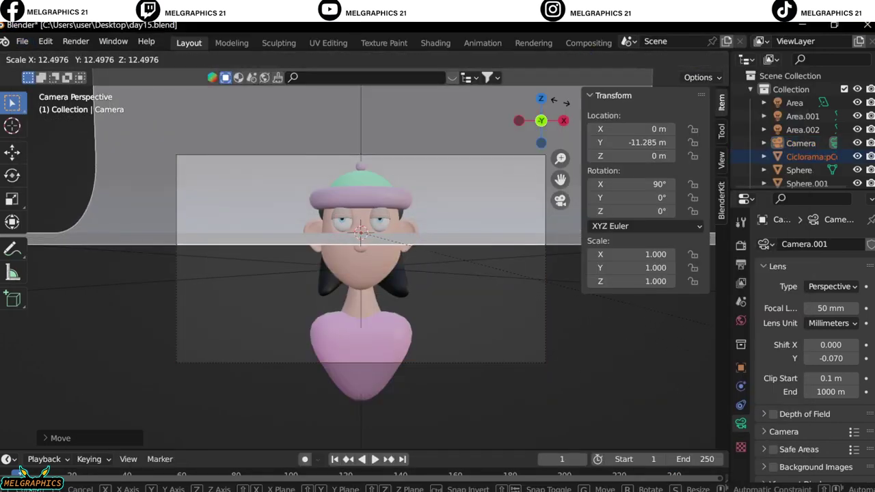
{"action": "key", "text": "Return"}
{"action": "key", "text": "KP_3"}
{"action": "key", "text": "g"}
{"action": "key", "text": "z"}
{"action": "key", "text": "Return"}
{"action": "key", "text": "s"}
{"action": "key", "text": "Return"}
{"action": "key", "text": "KP_0"}
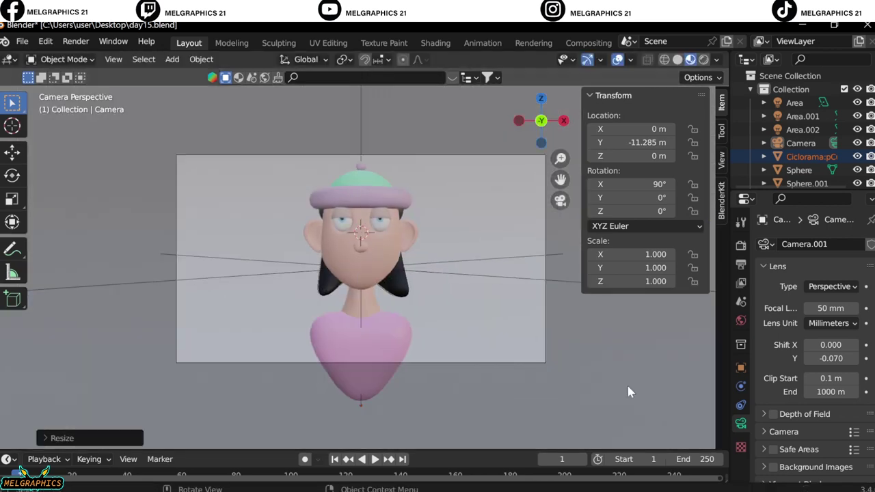
- Save the file, switch to rendered shading, and set the backdrop's base colour to teal
{"action": "left_click", "coordinate": [22, 41]}
{"action": "left_click", "coordinate": [62, 130]}
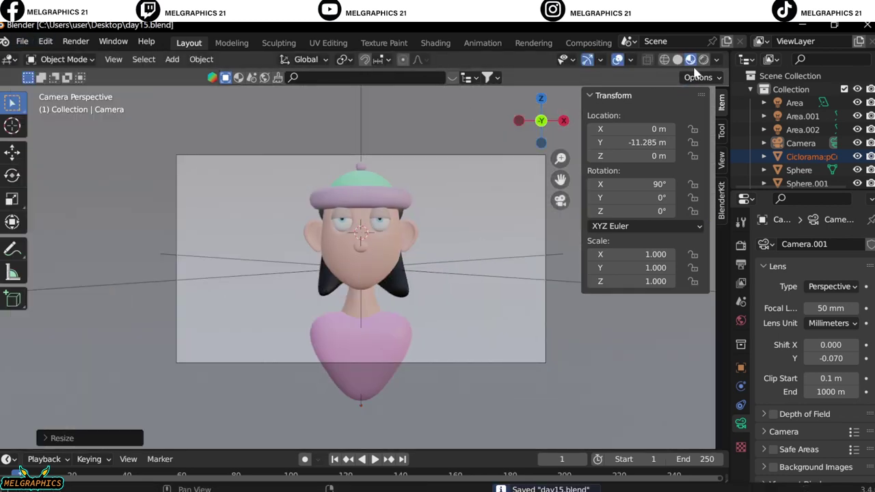
{"action": "left_click", "coordinate": [704, 60]}
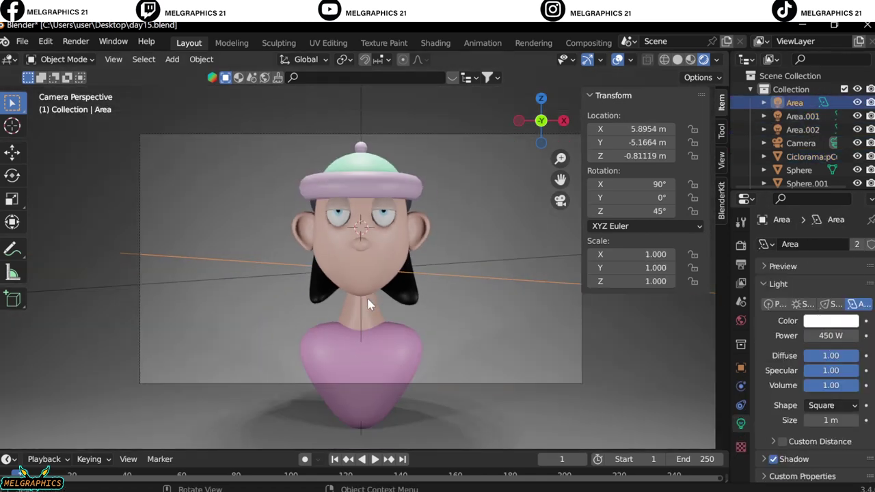
{"action": "left_click", "coordinate": [785, 345]}
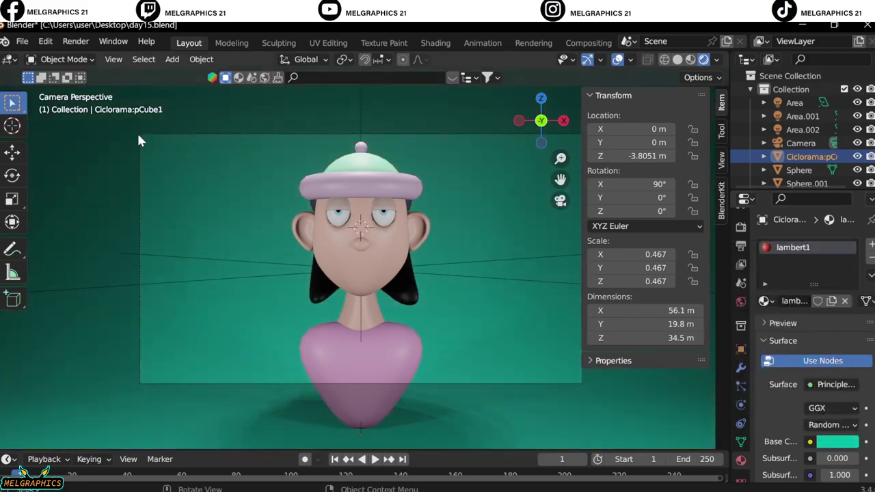
{"action": "left_click", "coordinate": [75, 41]}
- Render the frame, inspect and close it, then raise the hair's Specular to 0.076
{"action": "left_click", "coordinate": [97, 60]}
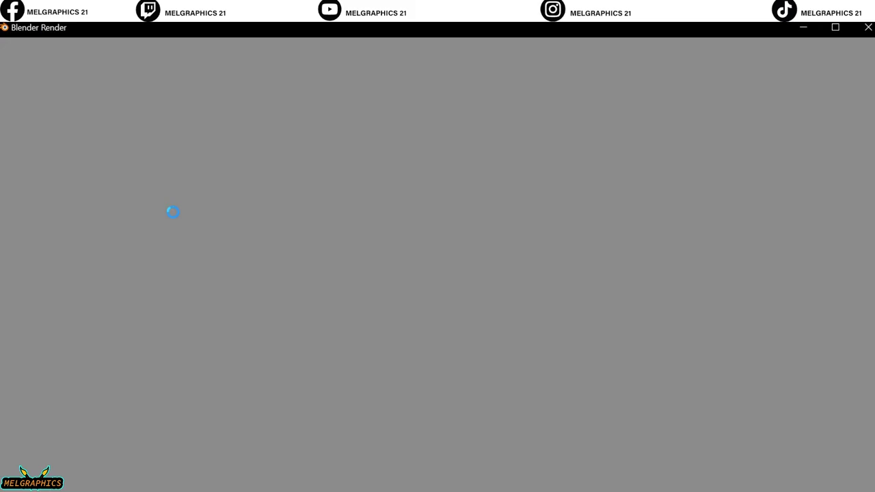
{"action": "scroll", "coordinate": [461, 361], "scroll_direction": "down", "scroll_amount": 2}
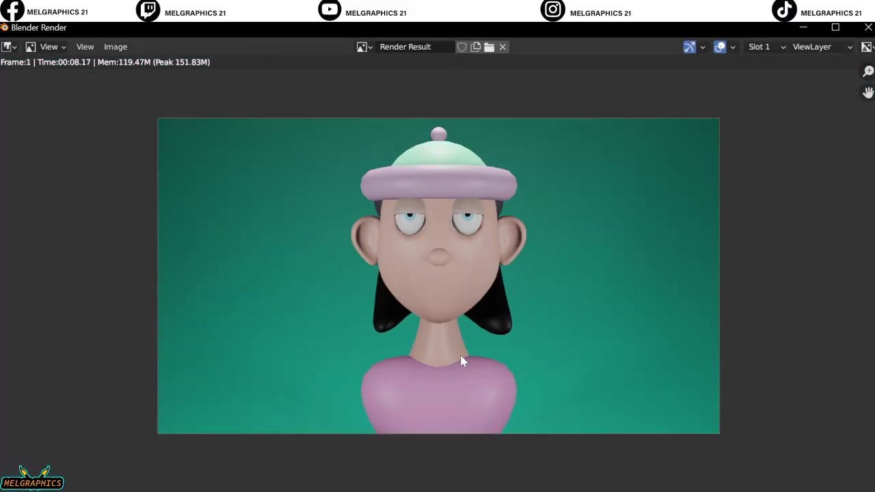
{"action": "scroll", "coordinate": [465, 361], "scroll_direction": "up", "scroll_amount": 1}
{"action": "scroll", "coordinate": [461, 222], "scroll_direction": "up", "scroll_amount": 3}
{"action": "scroll", "coordinate": [461, 222], "scroll_direction": "down", "scroll_amount": 3}
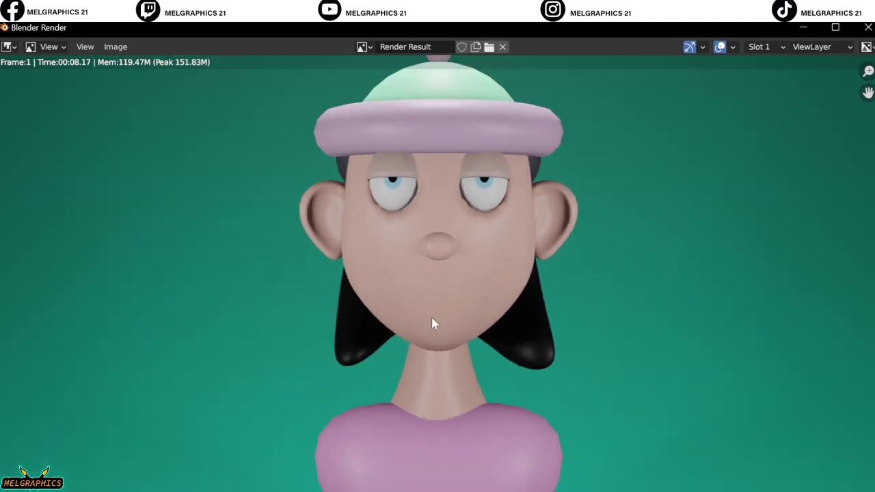
{"action": "key", "text": "Escape"}
{"action": "scroll", "coordinate": [840, 401], "scroll_direction": "down", "scroll_amount": 2}
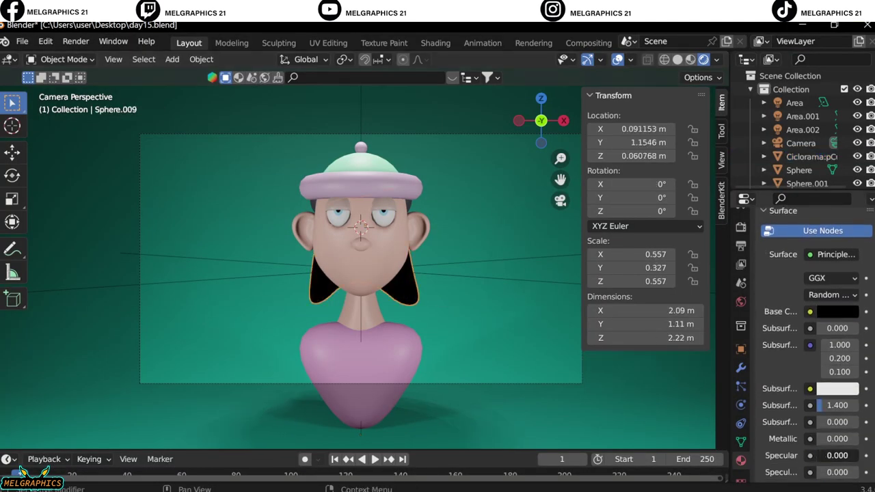
{"action": "left_click_drag", "start_coordinate": [838, 456], "coordinate": [855, 455]}
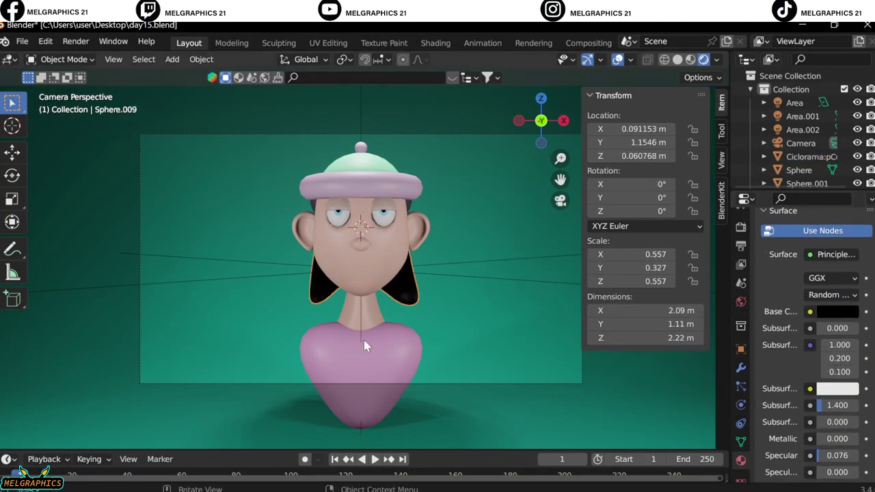